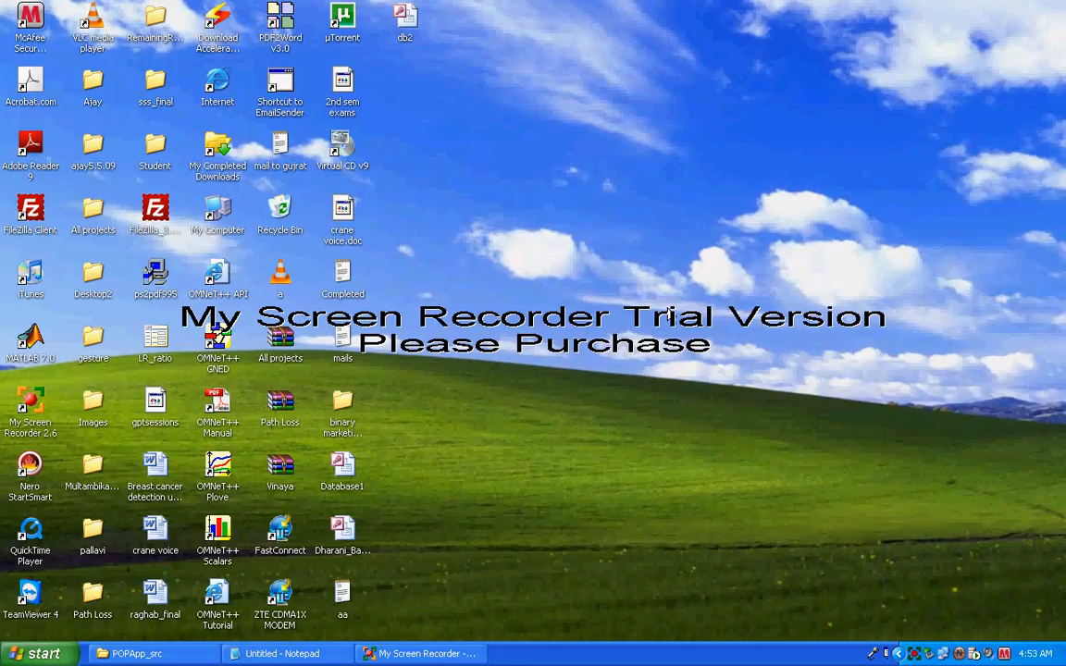
Open a blank document in Microsoft Word and draw a nearly square rectangle at the upper left of the page, without a drawing canvas.
{"action": "left_click", "coordinate": [41, 657]}
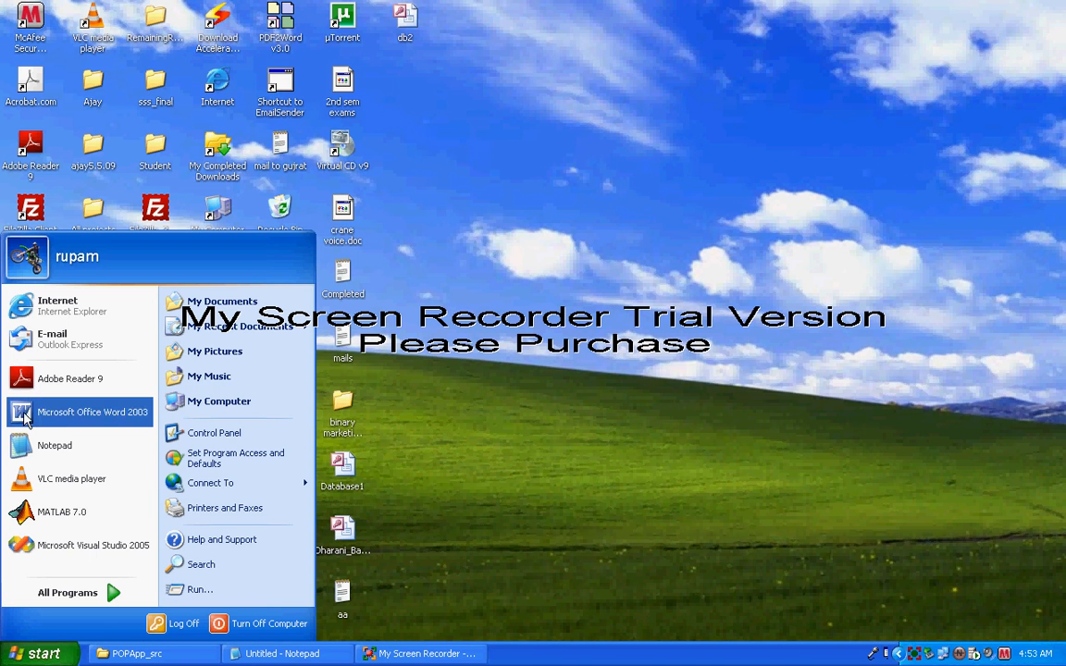
{"action": "left_click", "coordinate": [93, 412]}
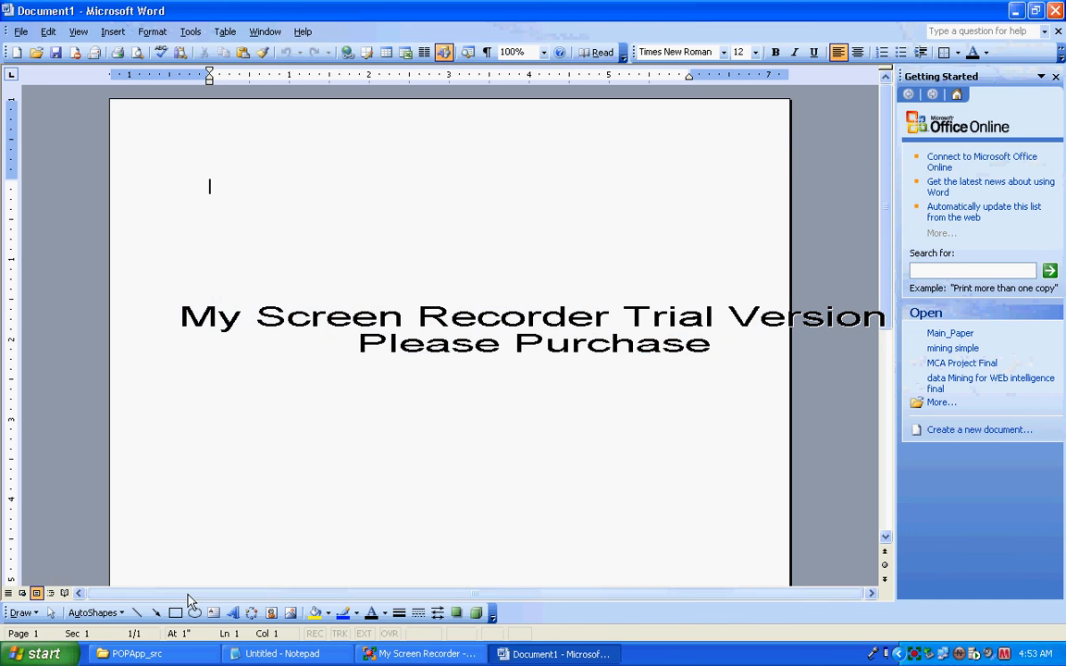
{"action": "left_click", "coordinate": [175, 612]}
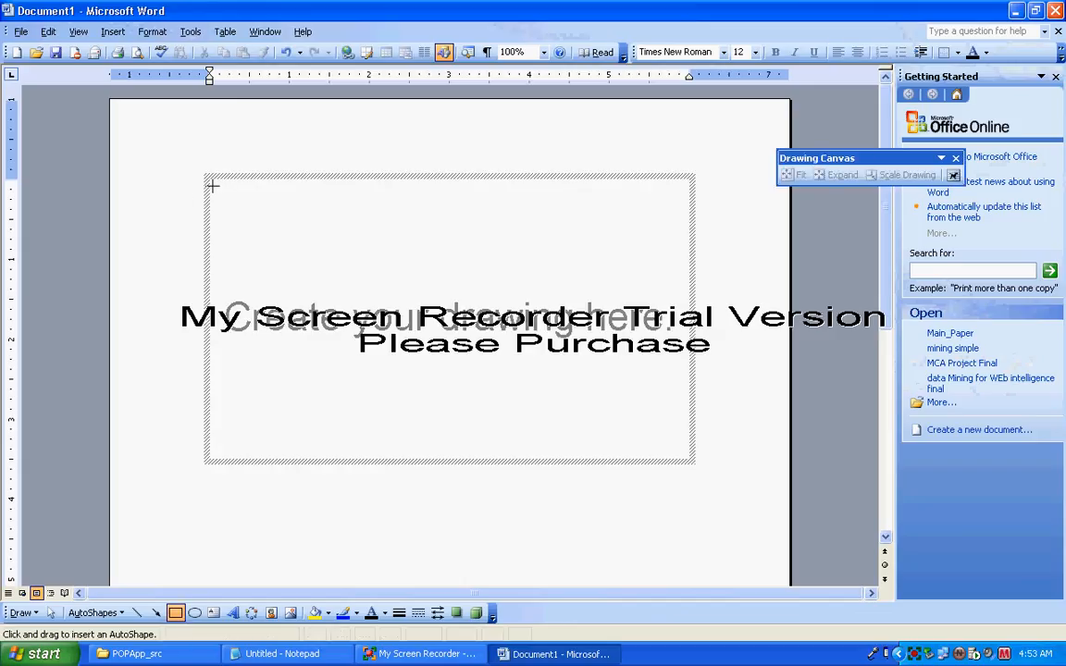
{"action": "left_click_drag", "start_coordinate": [190, 199], "coordinate": [329, 348]}
Label the rectangle with the text "Network Defination window" beside its upper right corner.
{"action": "left_click", "coordinate": [345, 192]}
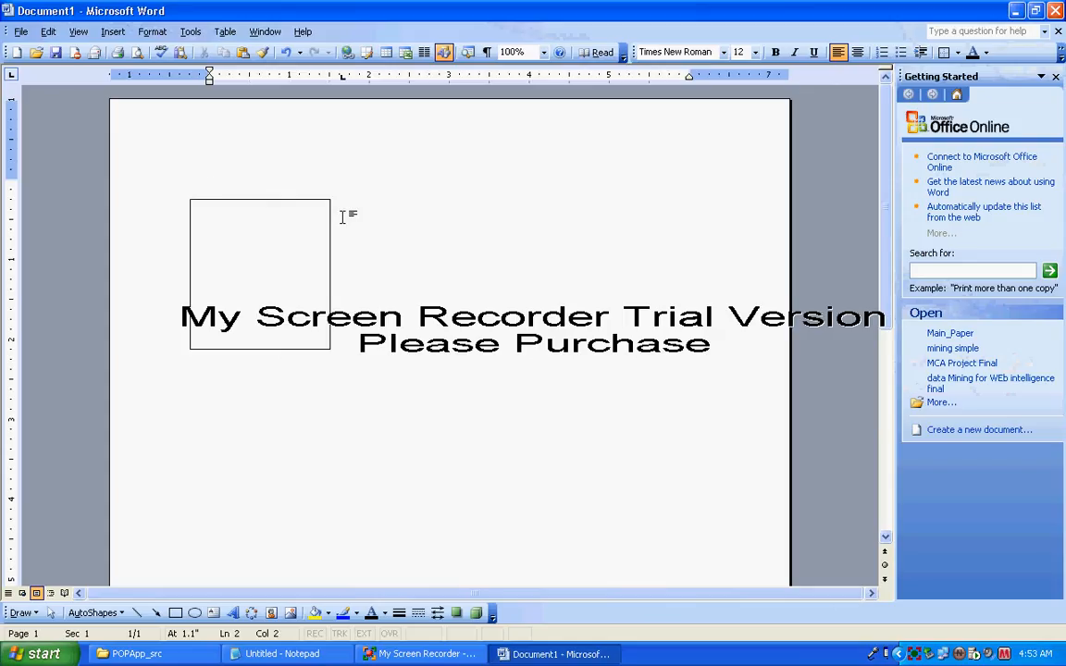
{"action": "type", "text": "Network De"}
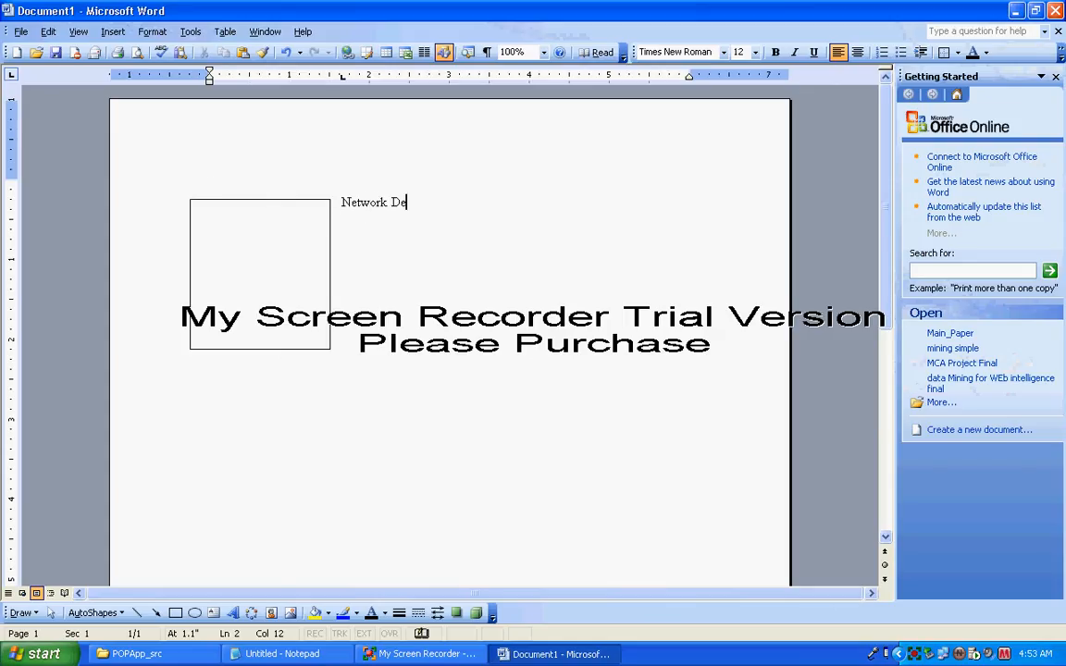
{"action": "type", "text": "fination "}
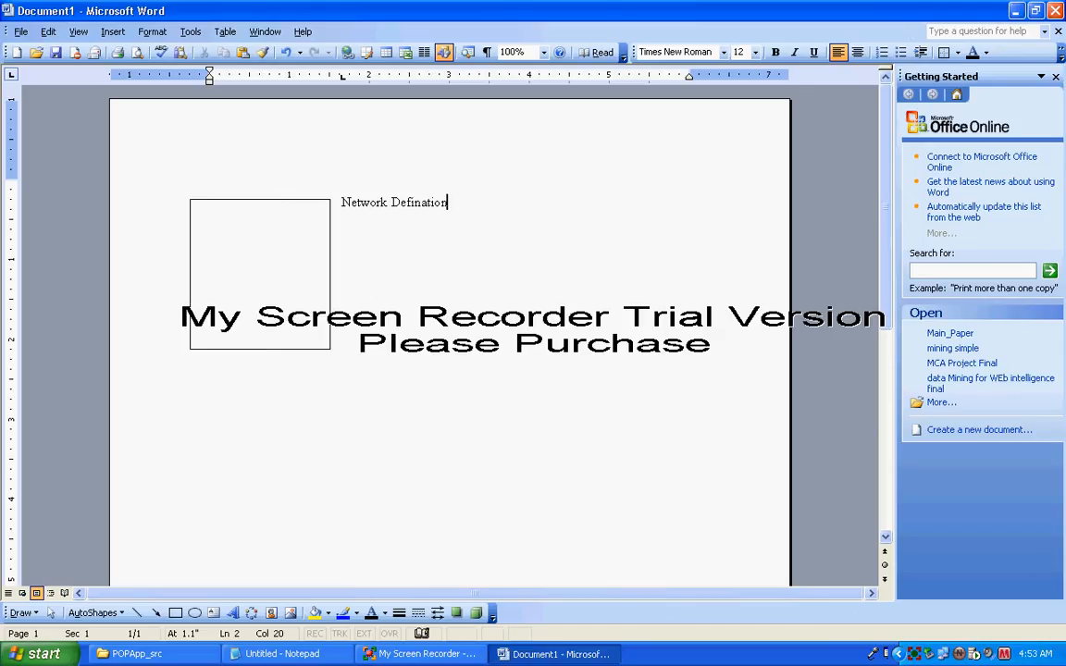
{"action": "type", "text": "window"}
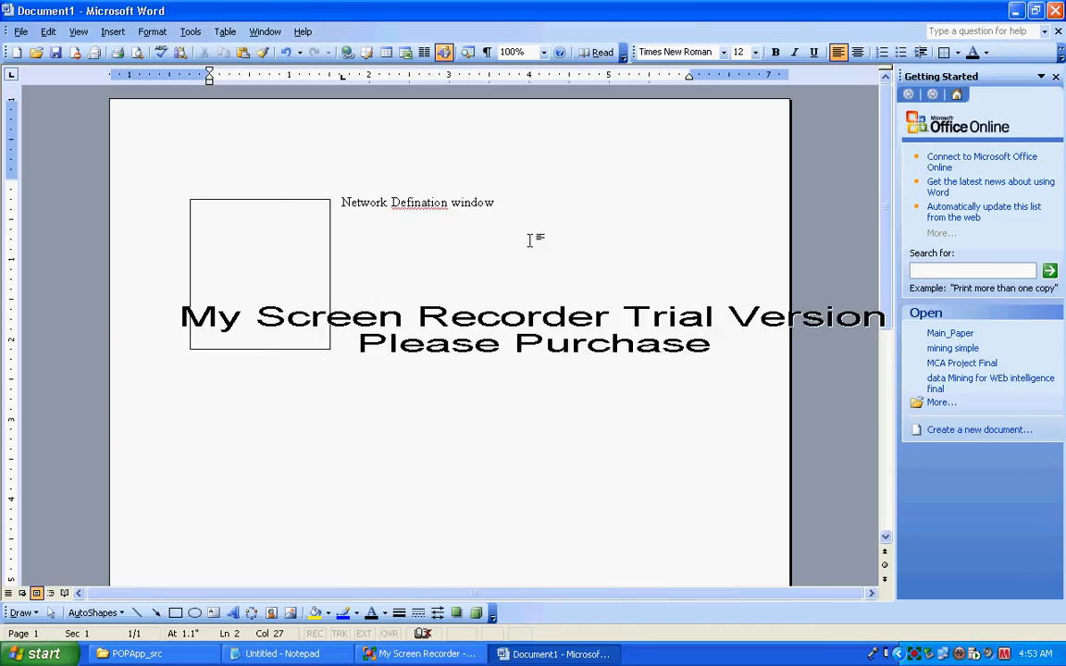
Draw a small oval and a larger circle diagonally below it inside the rectangle, connected by an arrow from oval to circle.
{"action": "left_click", "coordinate": [195, 613]}
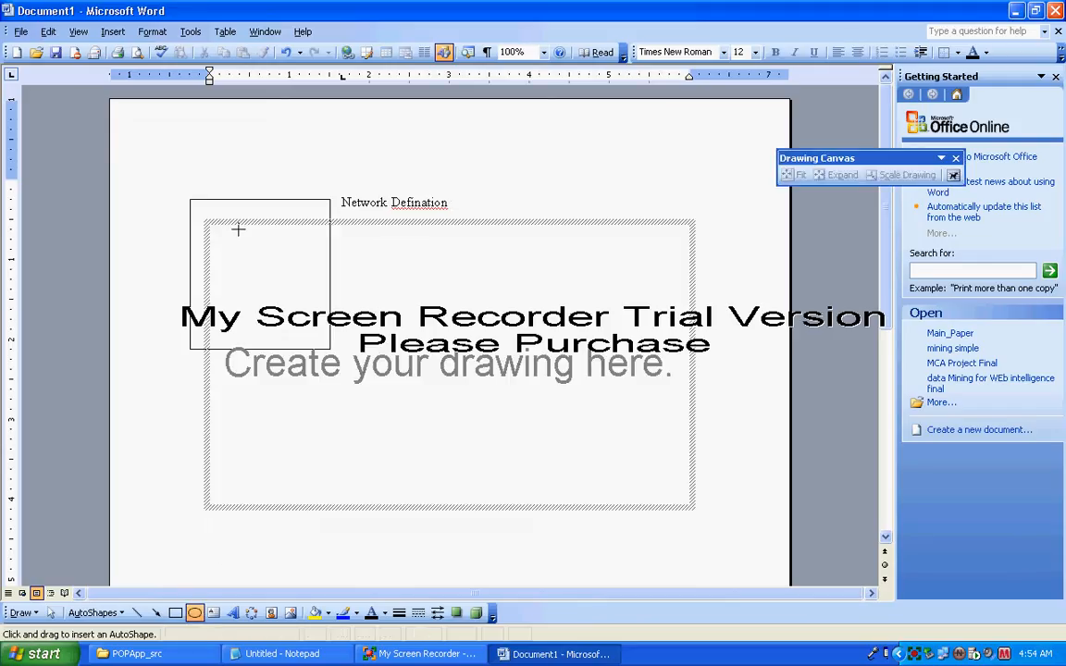
{"action": "key", "text": "Escape"}
{"action": "key", "text": "Escape"}
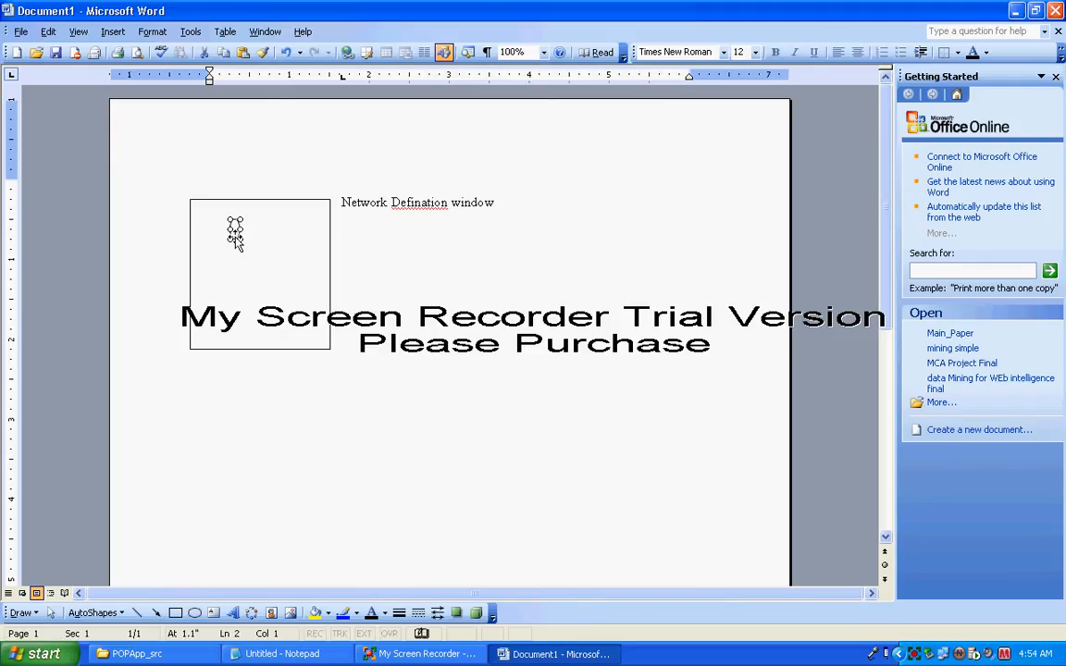
{"action": "left_click", "coordinate": [194, 613]}
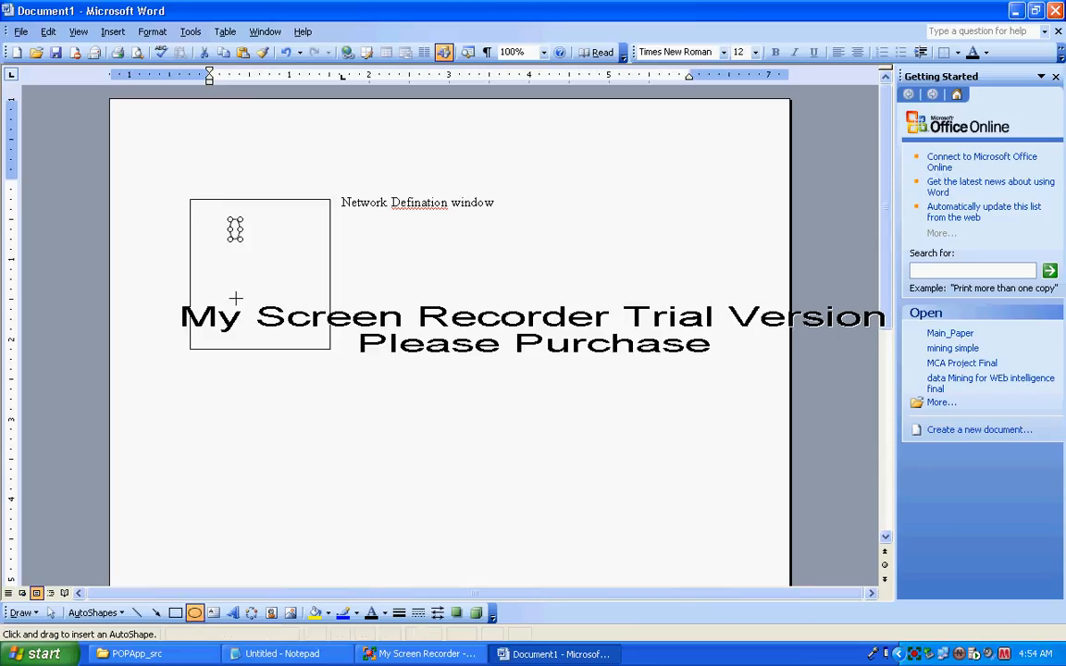
{"action": "left_click_drag", "start_coordinate": [269, 287], "coordinate": [300, 320]}
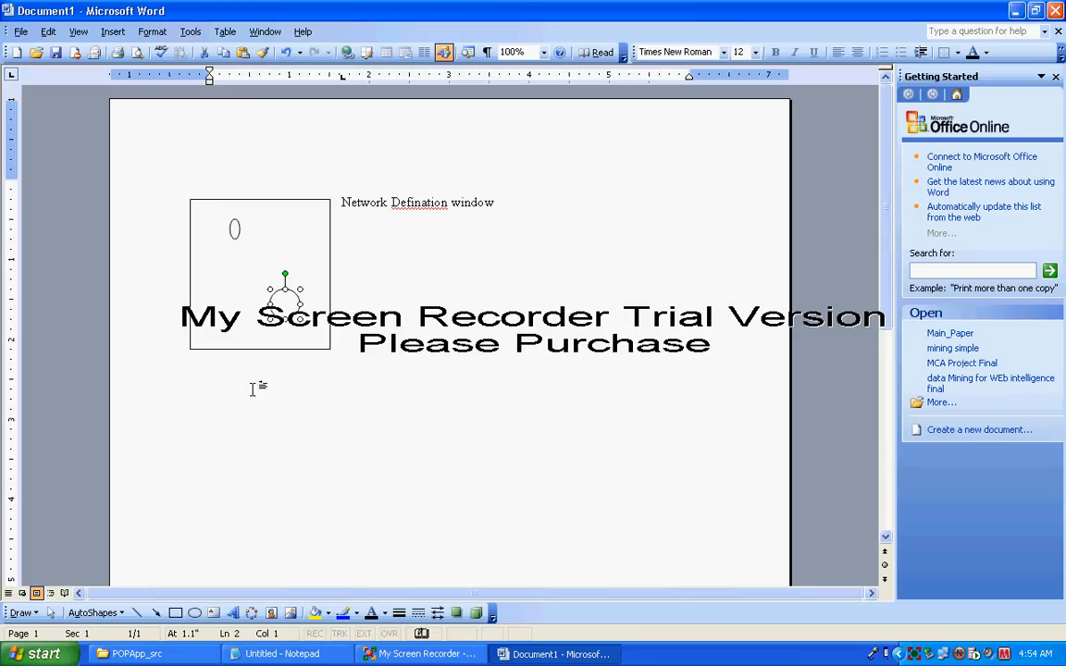
{"action": "left_click", "coordinate": [155, 613]}
{"action": "left_click_drag", "start_coordinate": [235, 229], "coordinate": [279, 298]}
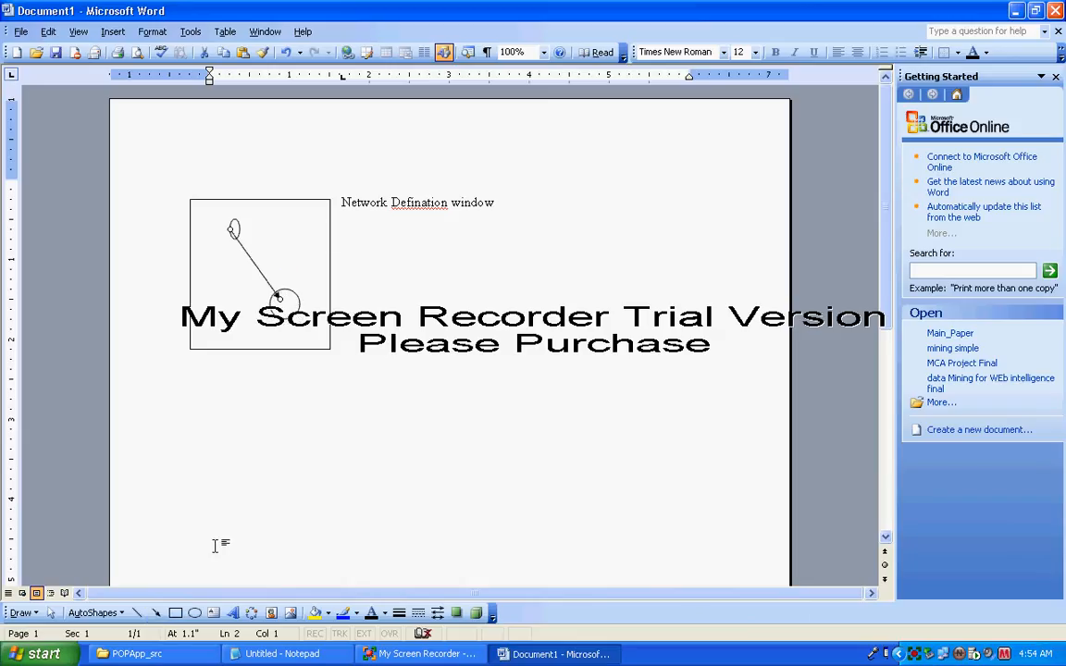
Draw a horizontal arrow pointing from the right into the rectangle and label its tail "Module".
{"action": "left_click", "coordinate": [158, 614]}
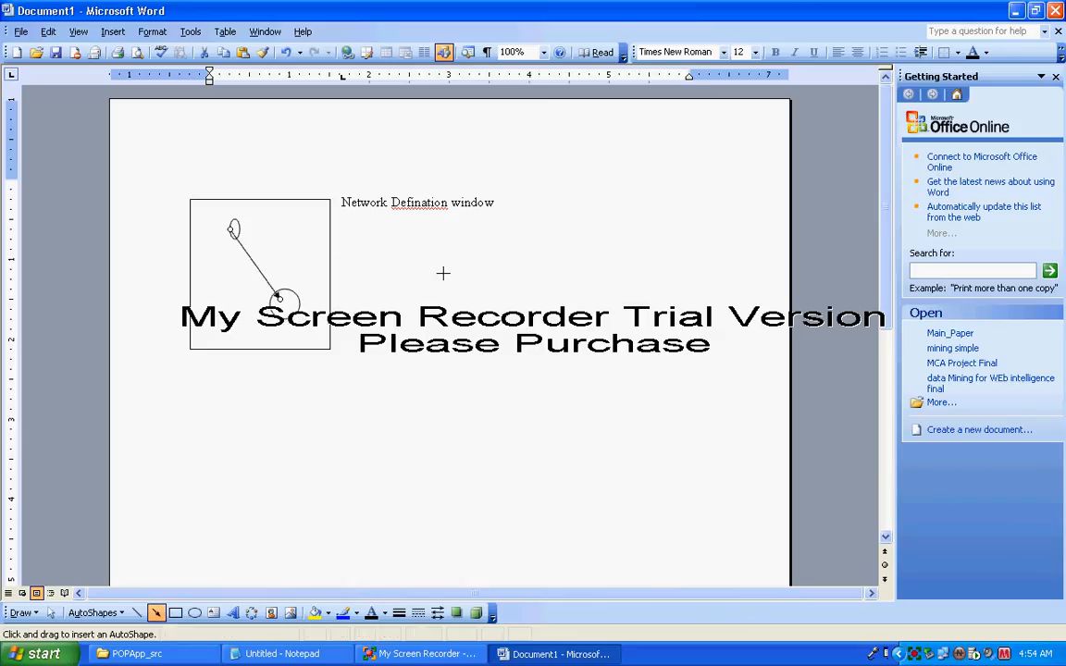
{"action": "left_click_drag", "start_coordinate": [377, 266], "coordinate": [312, 269]}
{"action": "left_click", "coordinate": [458, 267]}
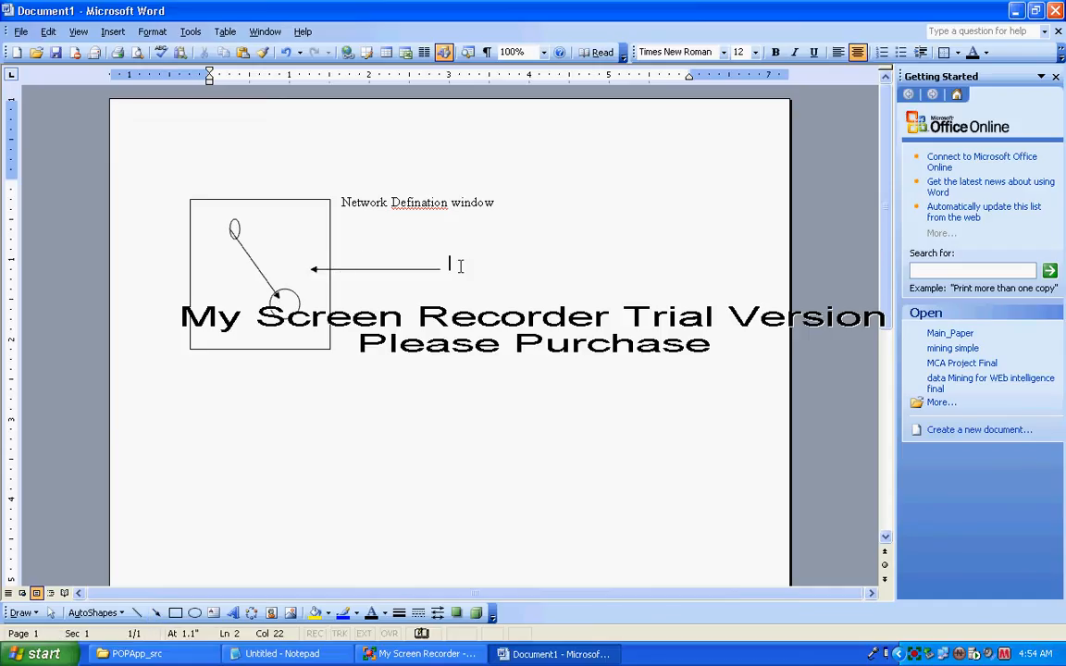
{"action": "left_click_drag", "start_coordinate": [461, 266], "coordinate": [429, 255]}
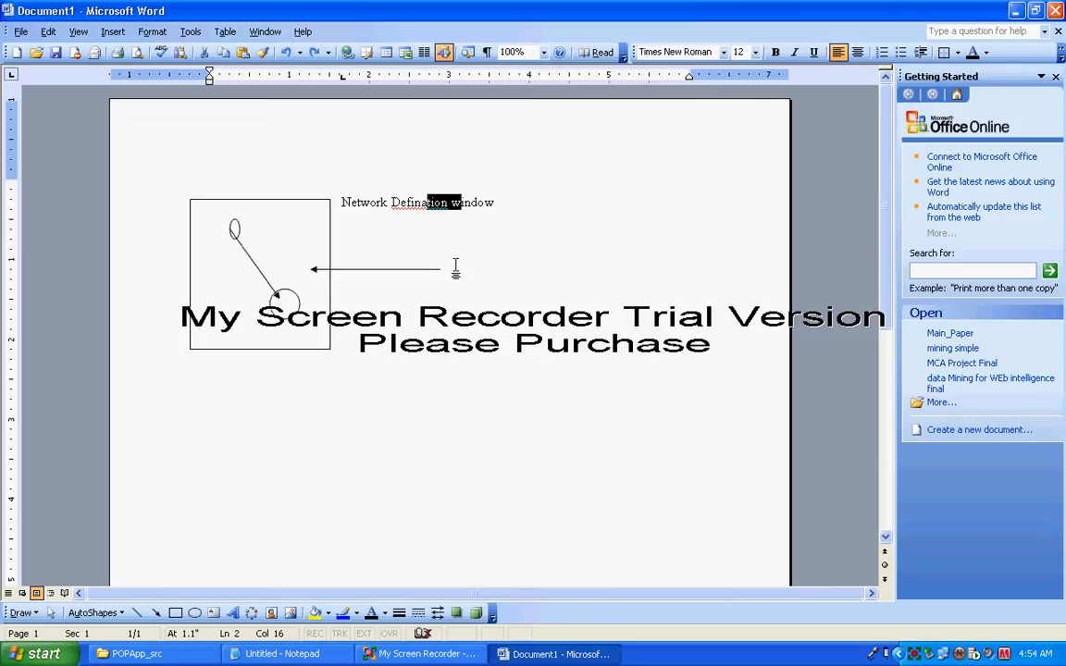
{"action": "left_click", "coordinate": [455, 268]}
{"action": "type", "text": "Mo"}
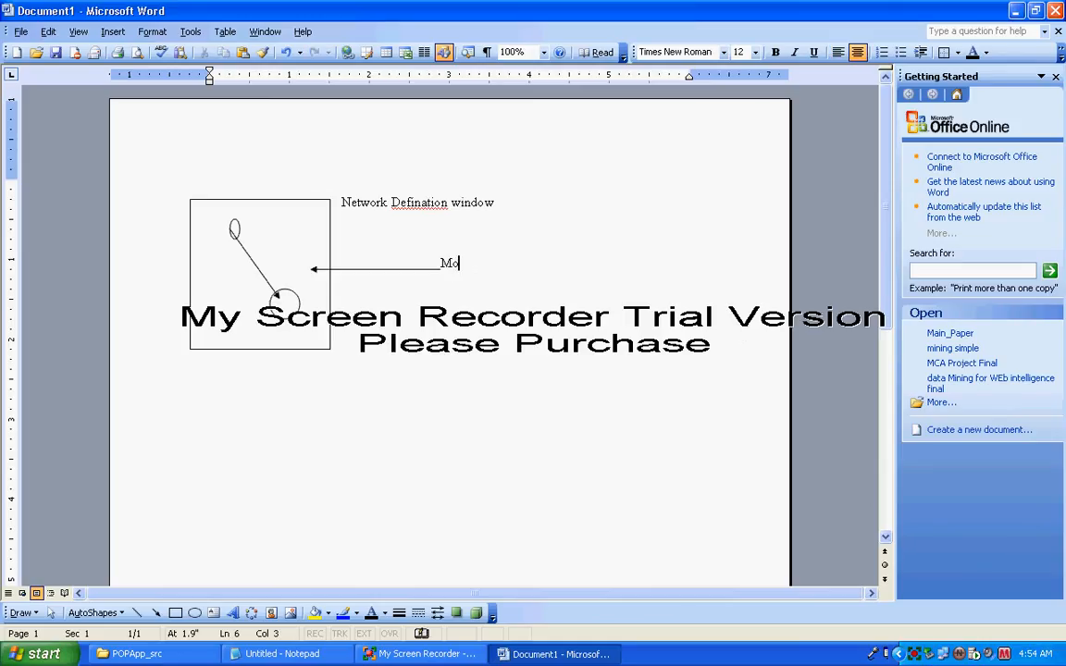
{"action": "type", "text": "dule"}
Draw an arrow from the larger circle out past the rectangle's lower right and label its tip "Simple module or sub module".
{"action": "left_click", "coordinate": [289, 308]}
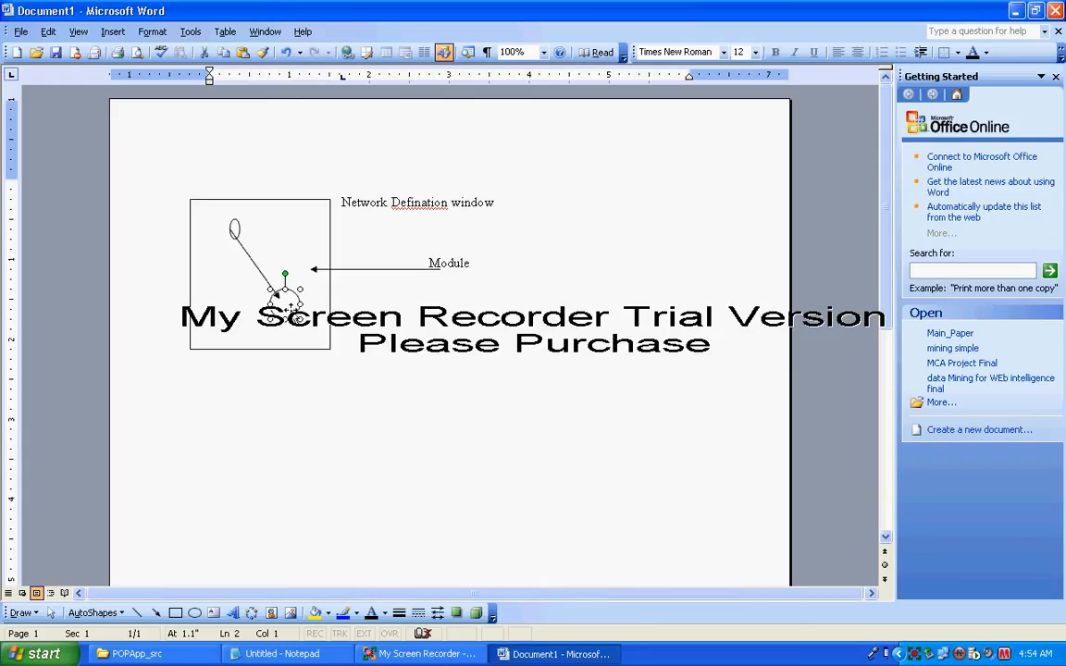
{"action": "left_click", "coordinate": [156, 613]}
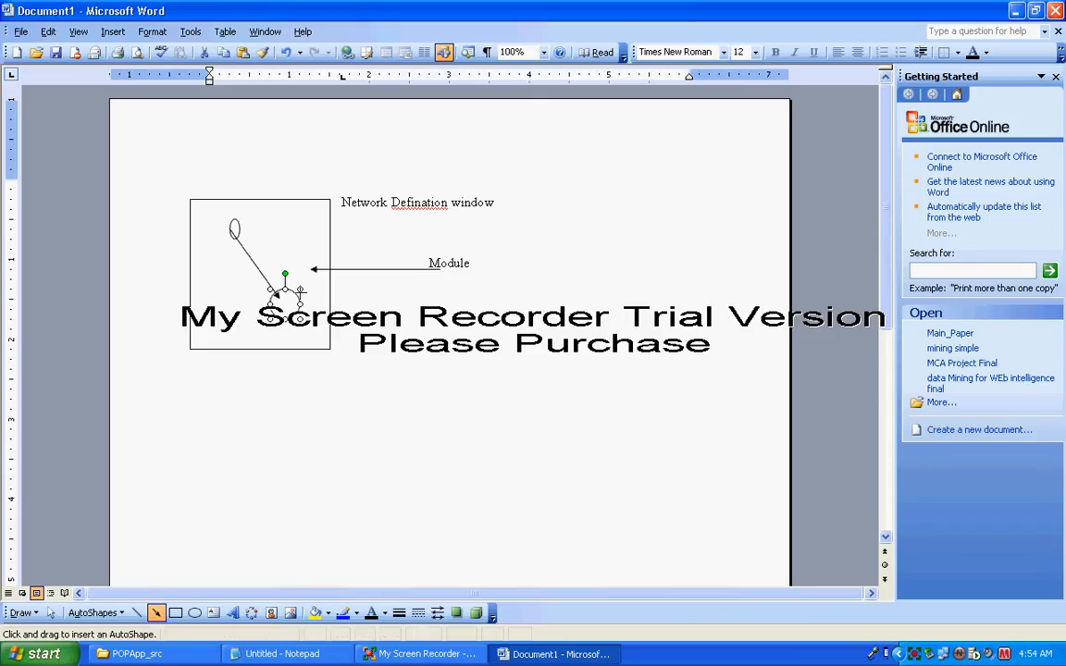
{"action": "left_click_drag", "start_coordinate": [289, 305], "coordinate": [398, 359]}
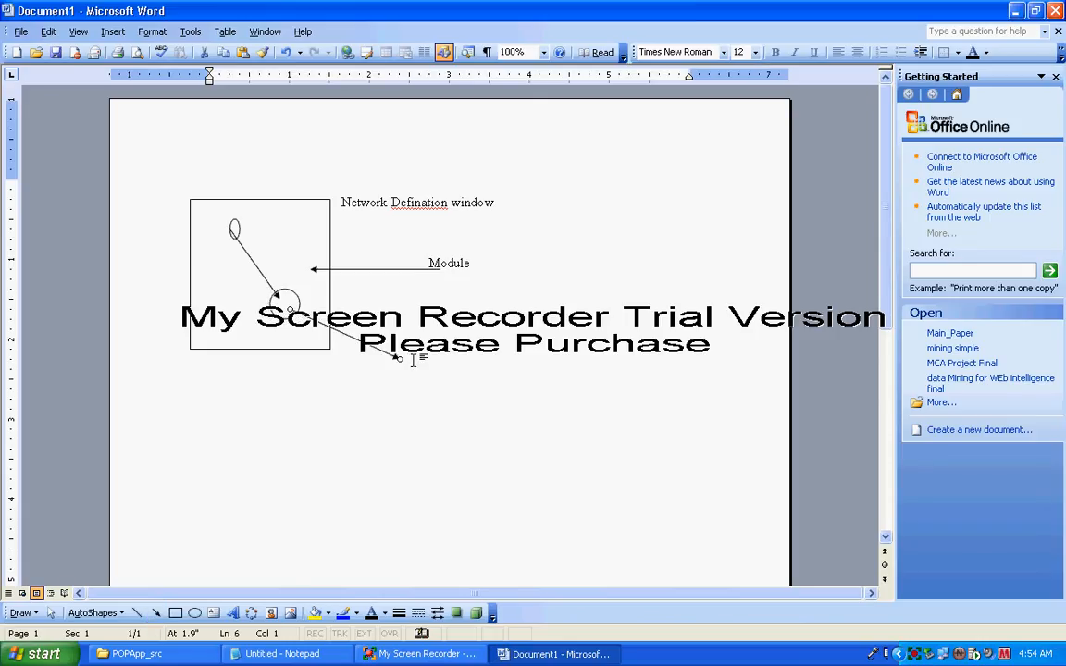
{"action": "left_click", "coordinate": [414, 359]}
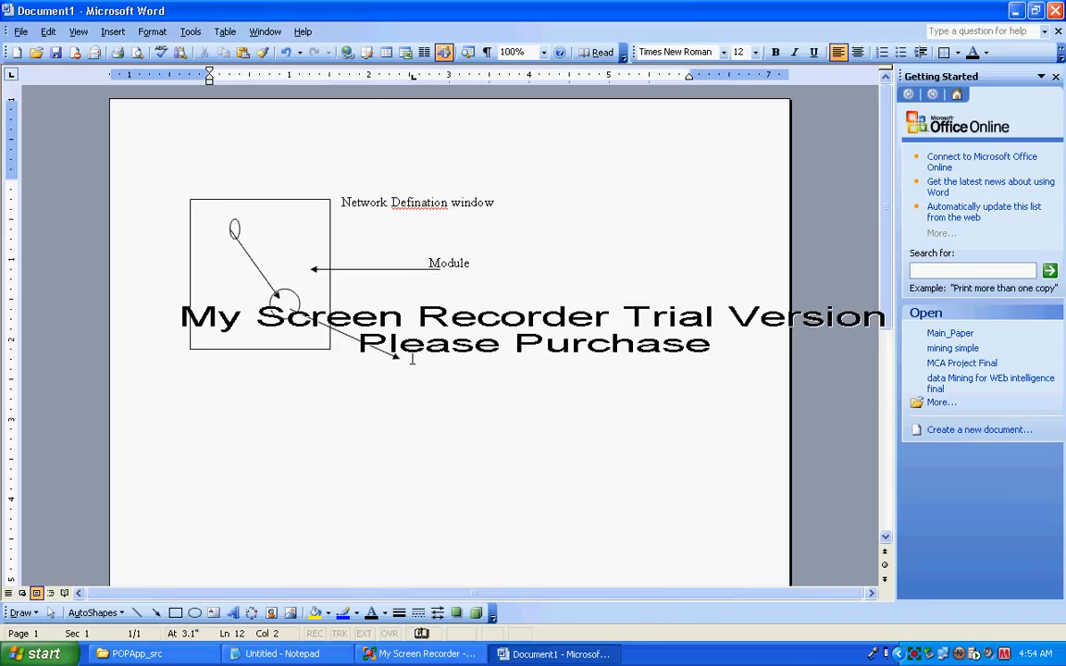
{"action": "type", "text": "simple modu"}
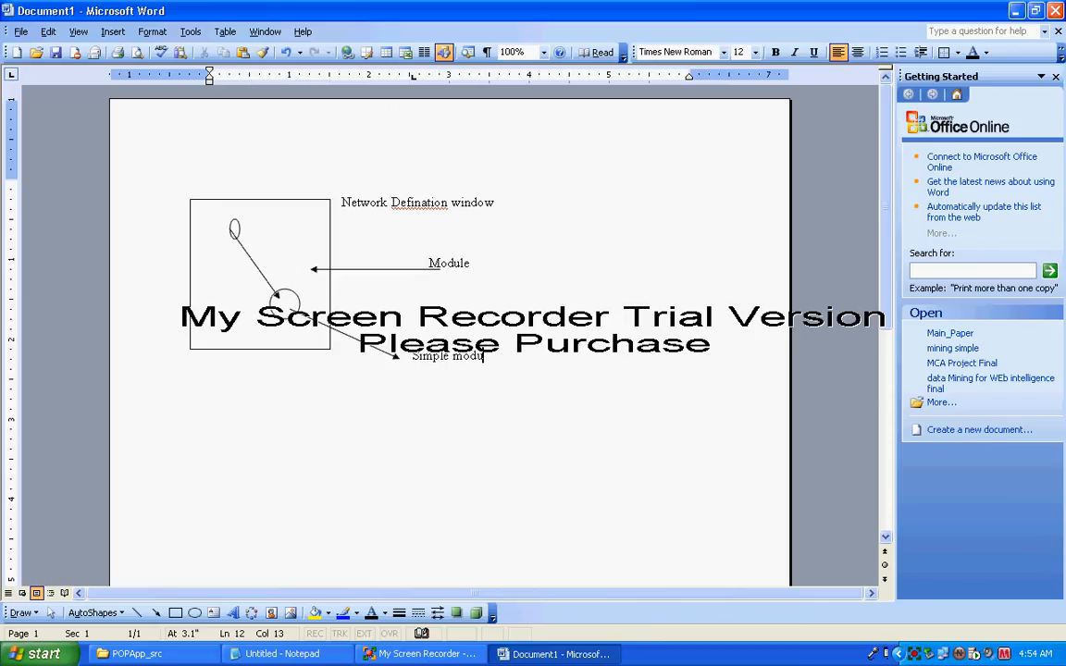
{"action": "type", "text": "le or sub modu"}
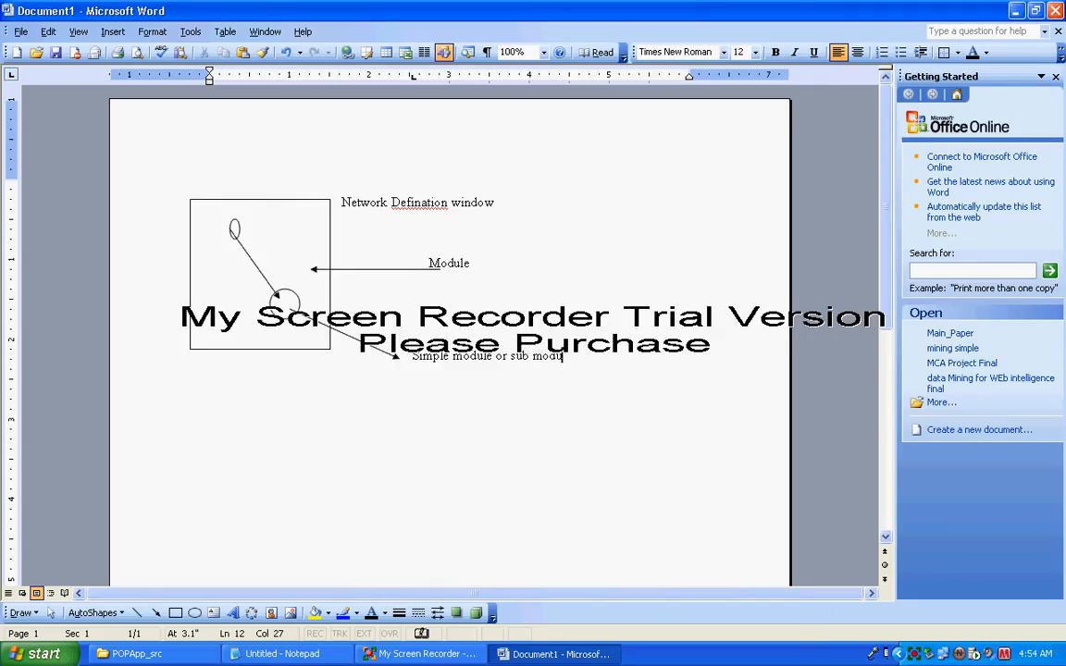
{"action": "type", "text": "le"}
Draw a vertical arrow from the middle of the oval-to-circle arrow down below the rectangle and label it "connections".
{"action": "left_click", "coordinate": [234, 235]}
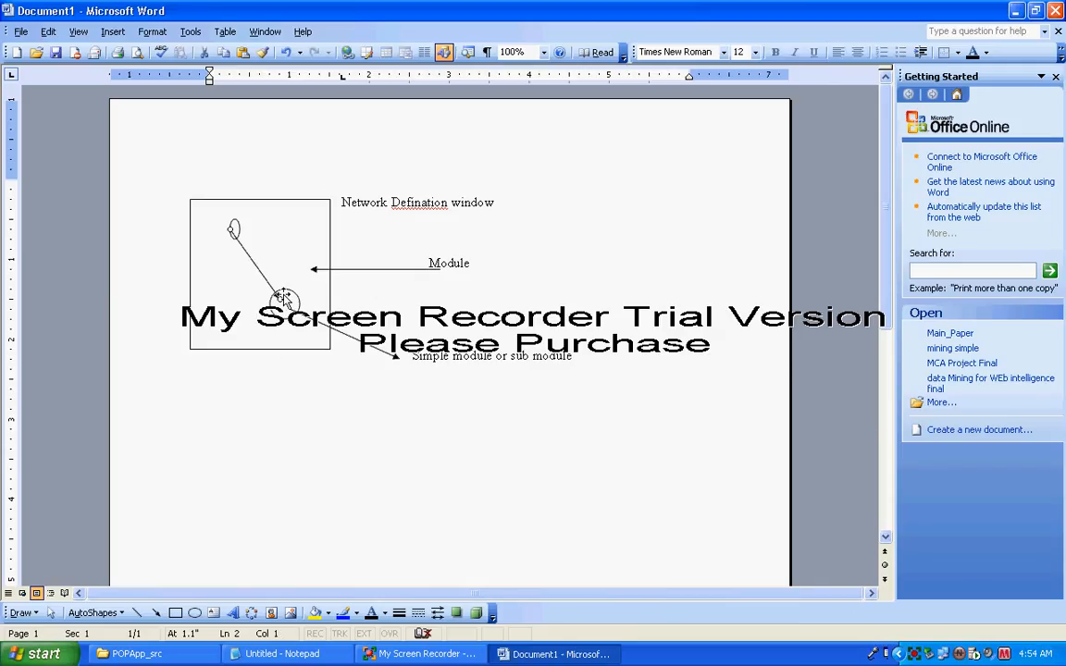
{"action": "left_click", "coordinate": [156, 613]}
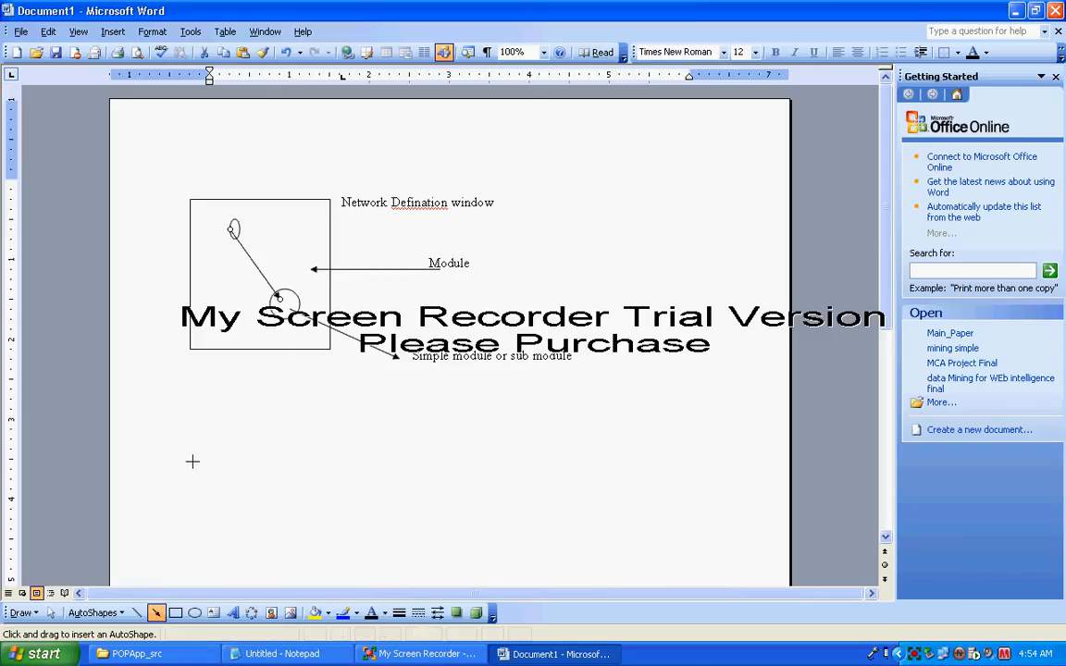
{"action": "left_click_drag", "start_coordinate": [250, 260], "coordinate": [250, 398]}
{"action": "left_click", "coordinate": [249, 418]}
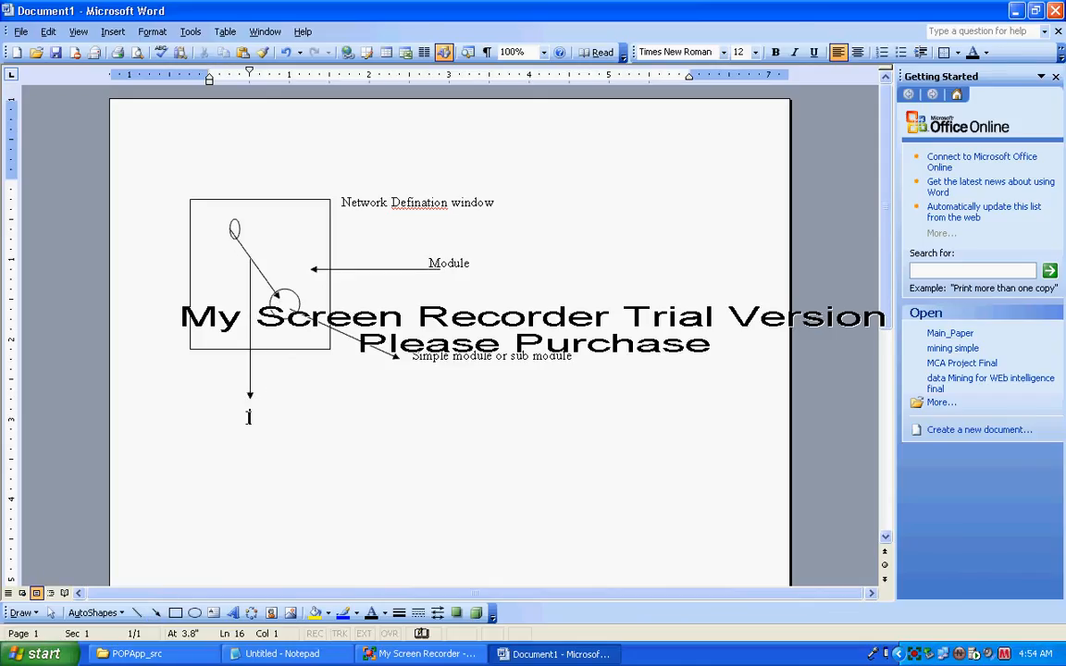
{"action": "type", "text": "connections"}
Switch to the desktop, launch OMNeT++ GNED from the installed programs and maximize its window.
{"action": "key", "text": "super+d"}
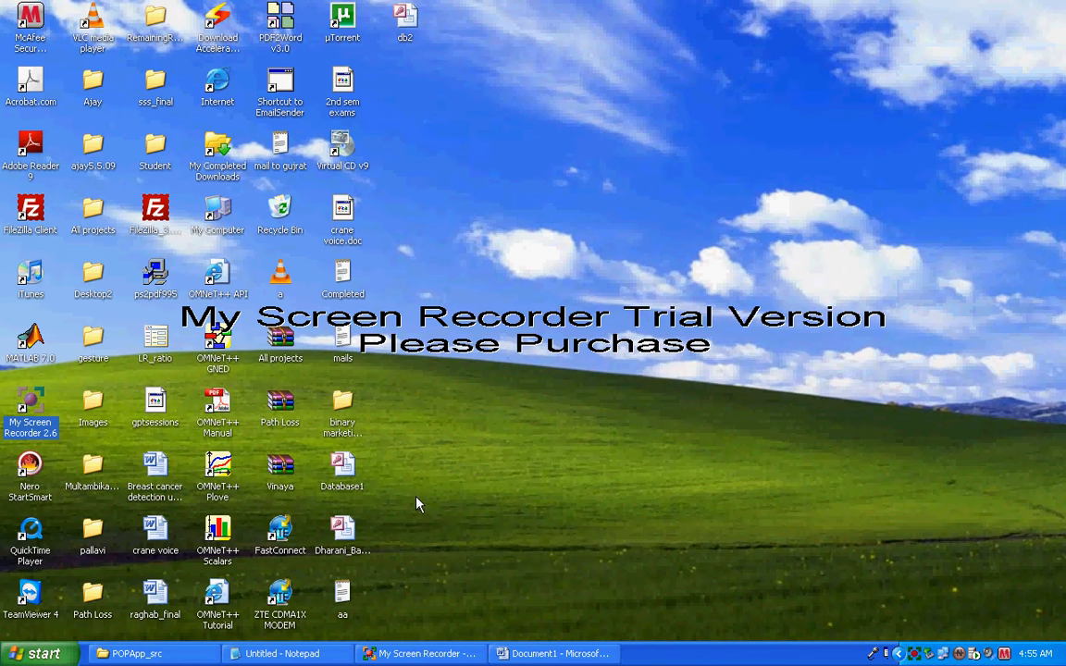
{"action": "left_click", "coordinate": [37, 655]}
{"action": "left_click", "coordinate": [94, 593]}
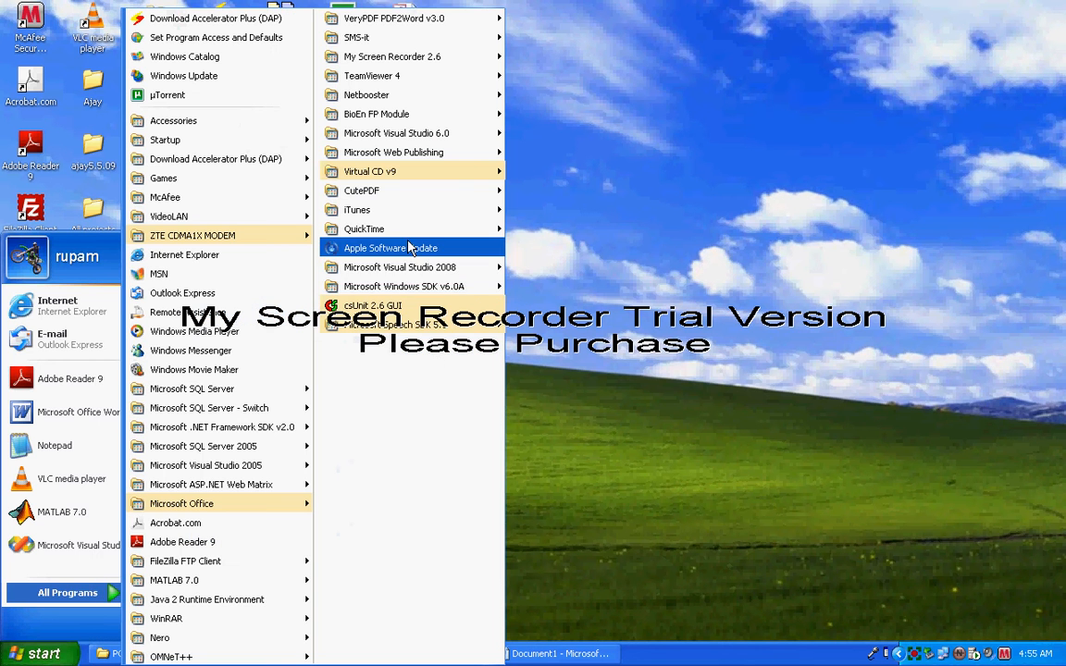
{"action": "mouse_move", "coordinate": [396, 156]}
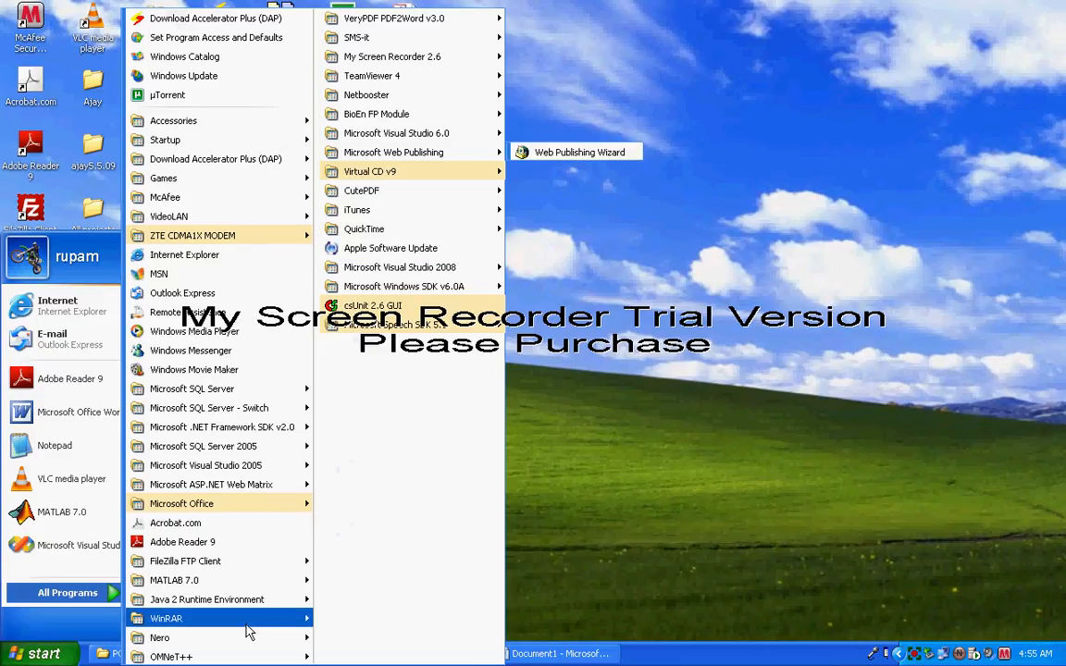
{"action": "mouse_move", "coordinate": [239, 663]}
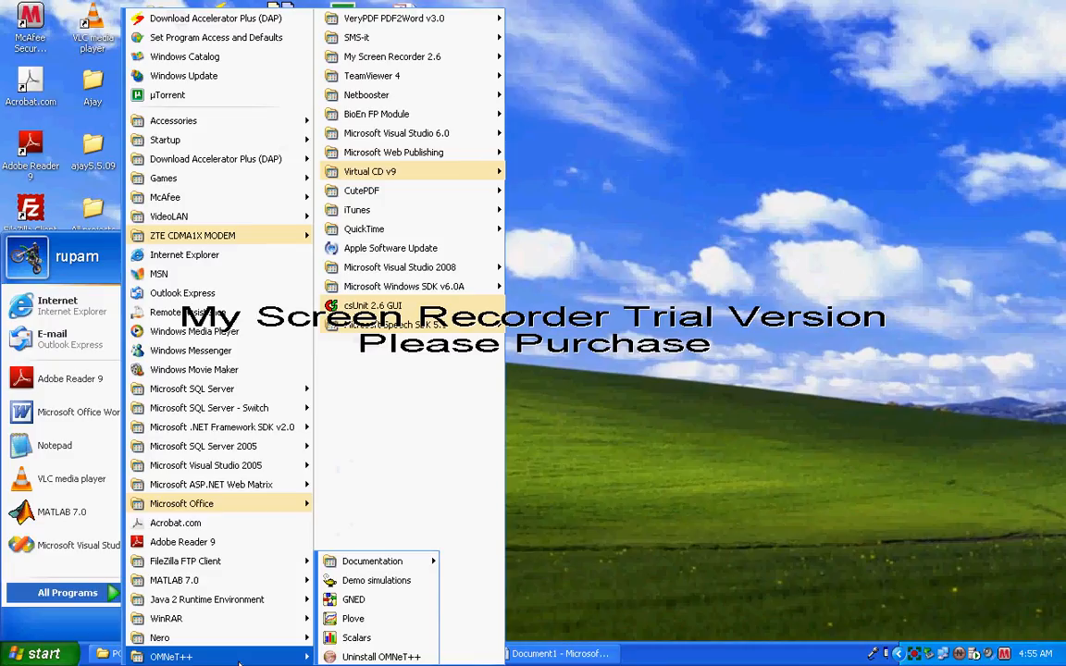
{"action": "left_click", "coordinate": [354, 601]}
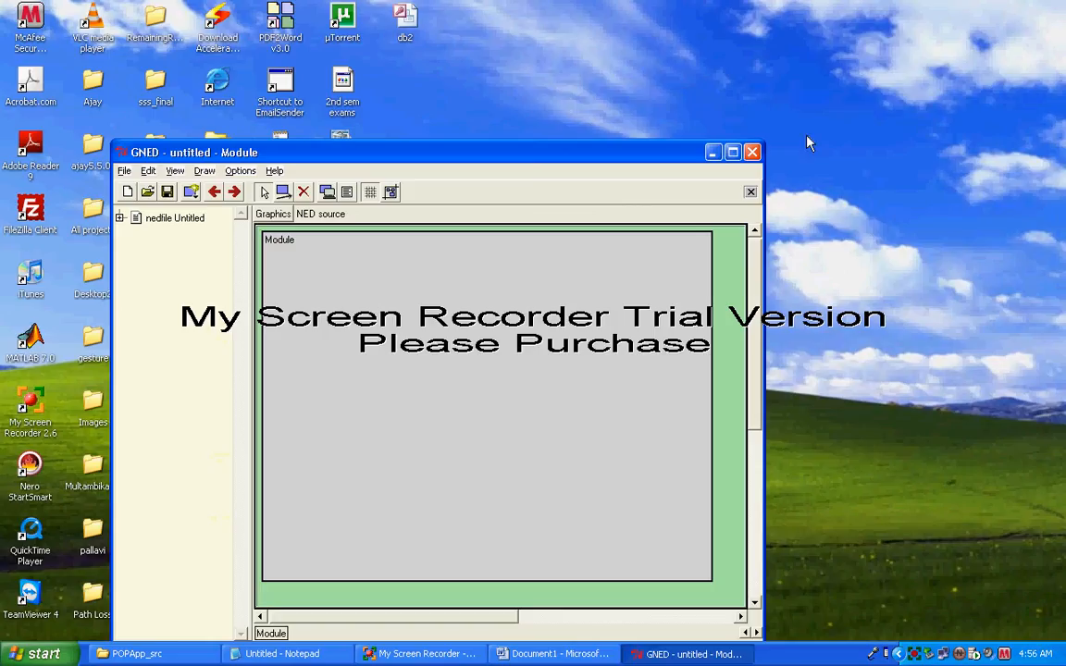
{"action": "left_click", "coordinate": [732, 153]}
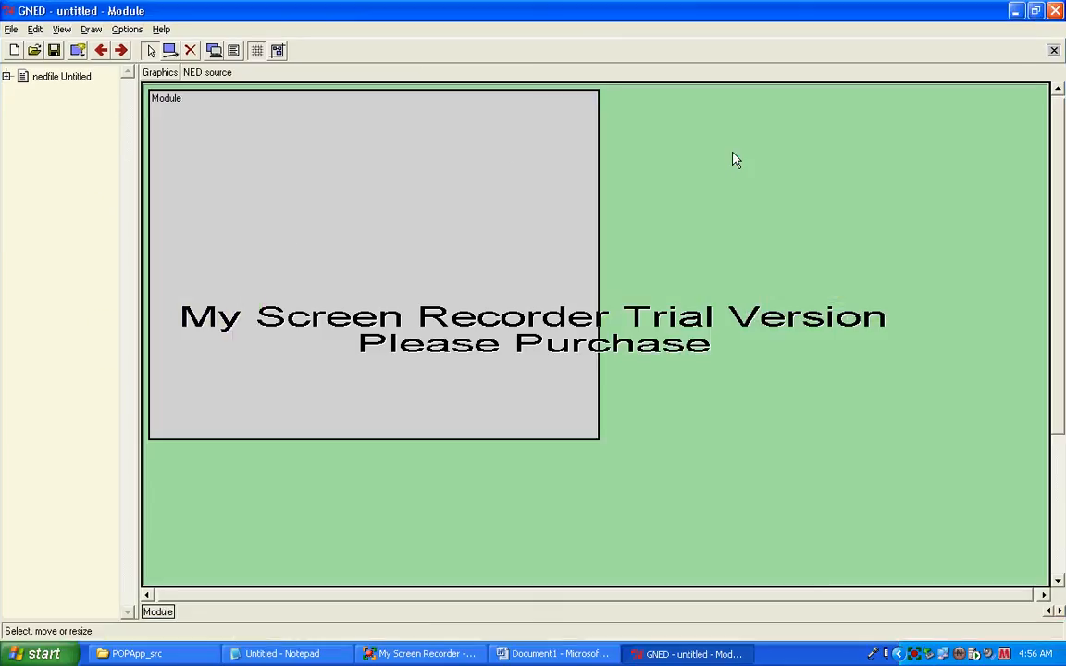
Start saving the untitled network file and create a new named subfolder inside the current project folder as its location.
{"action": "left_click", "coordinate": [53, 50]}
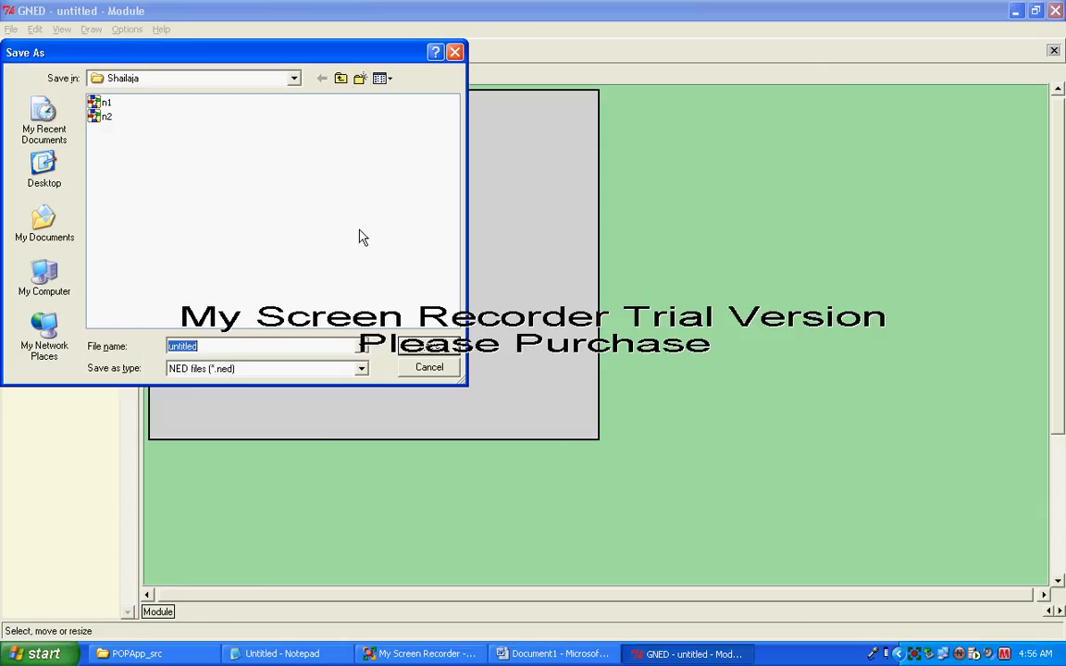
{"action": "left_click", "coordinate": [341, 80]}
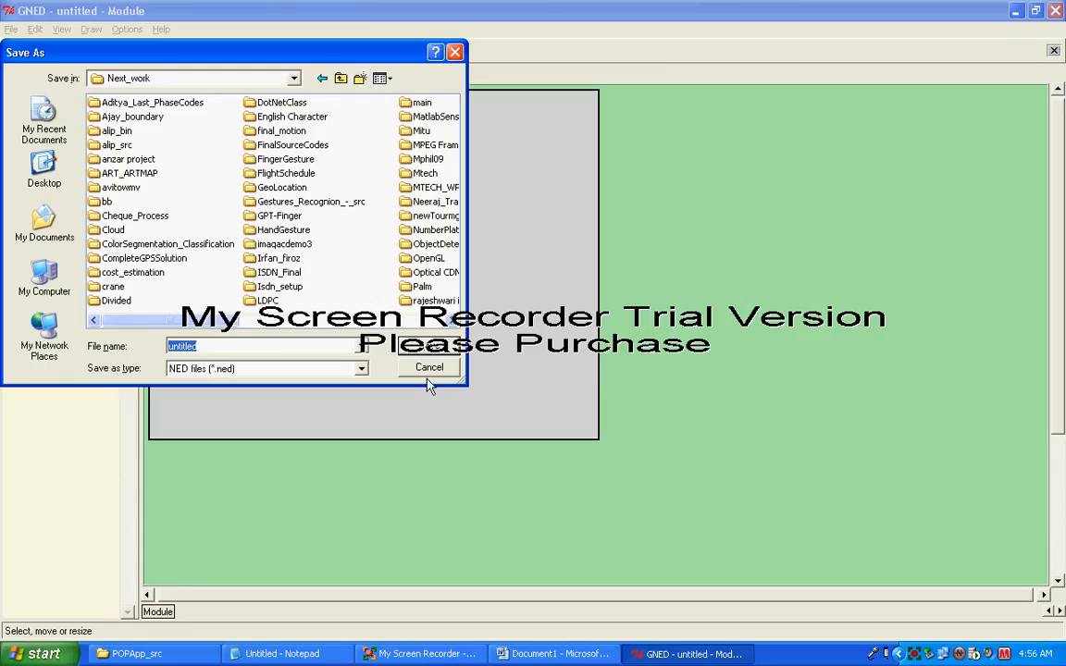
{"action": "left_click", "coordinate": [264, 273]}
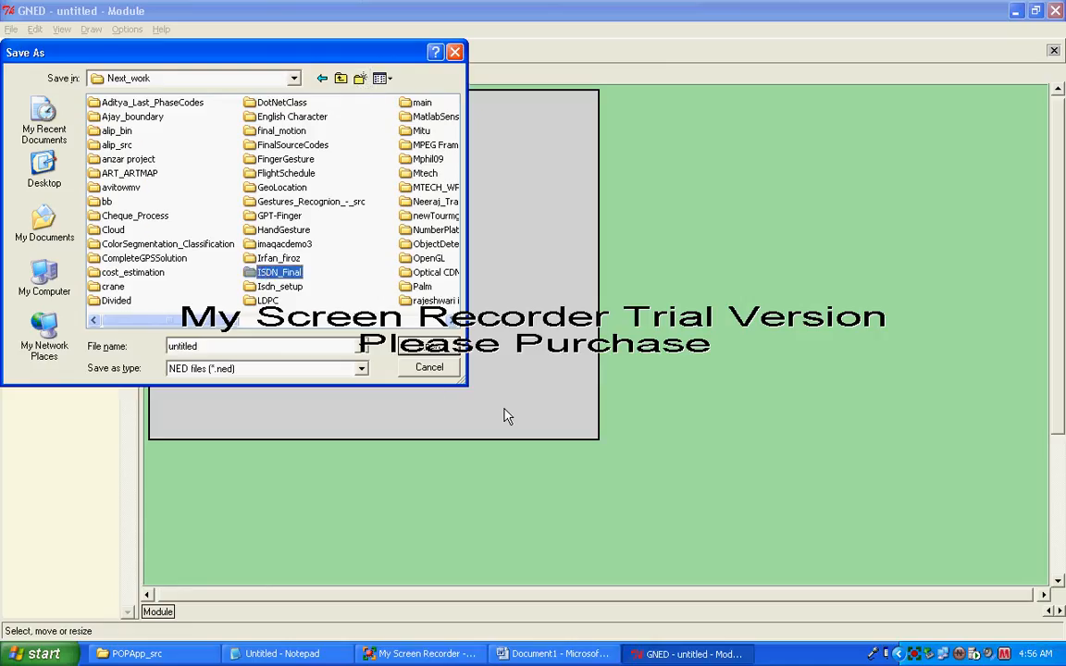
{"action": "type", "text": "sh"}
{"action": "key", "text": "Return"}
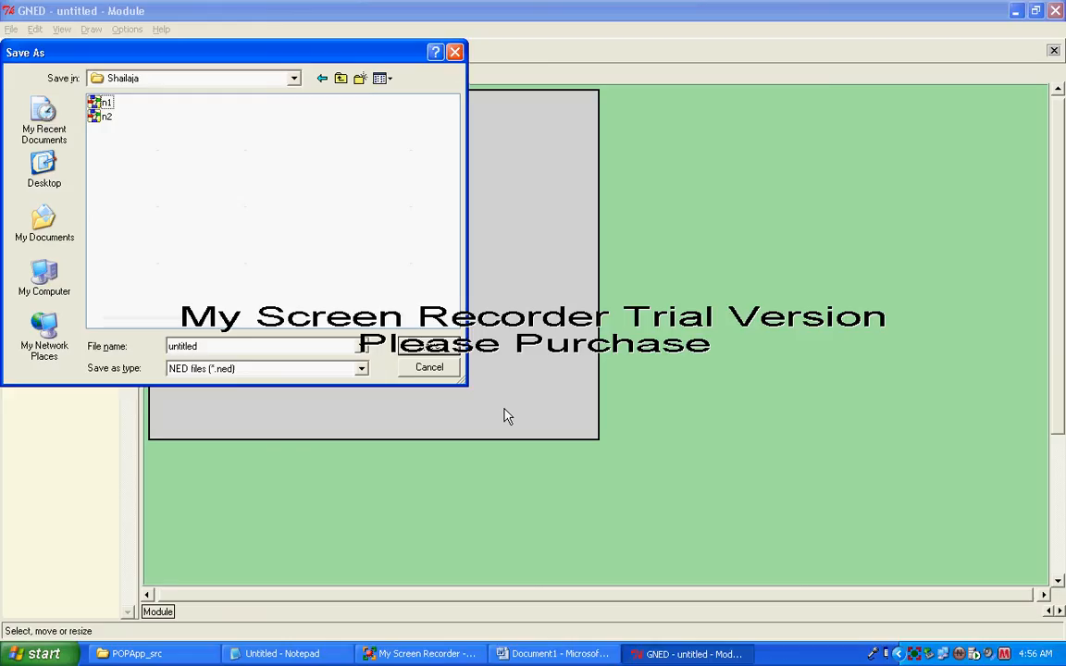
{"action": "left_click", "coordinate": [361, 78]}
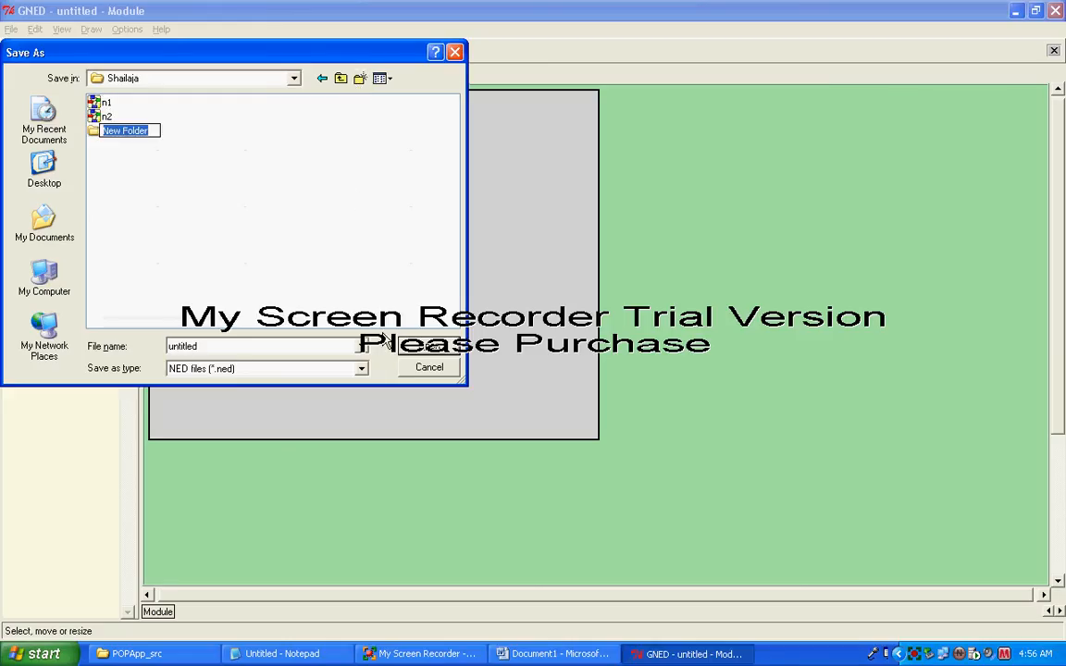
{"action": "type", "text": "Medha"}
{"action": "key", "text": "Return"}
{"action": "key", "text": "Return"}
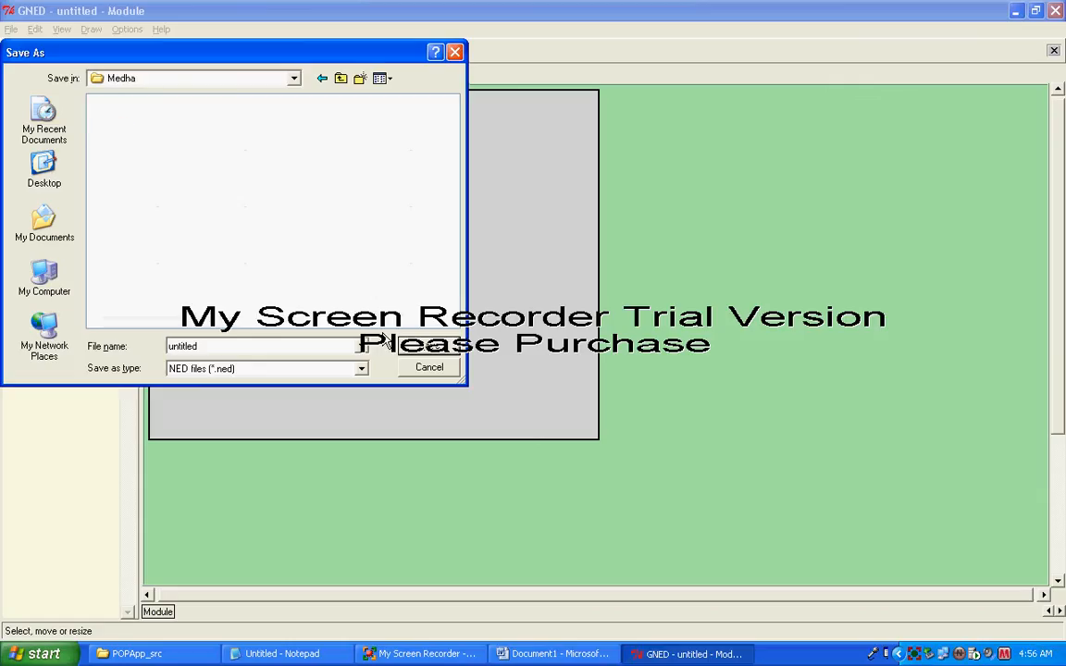
Save the network file as n1 in the new subfolder, keeping the NED file type.
{"action": "double_click", "coordinate": [237, 344]}
{"action": "type", "text": "n1"}
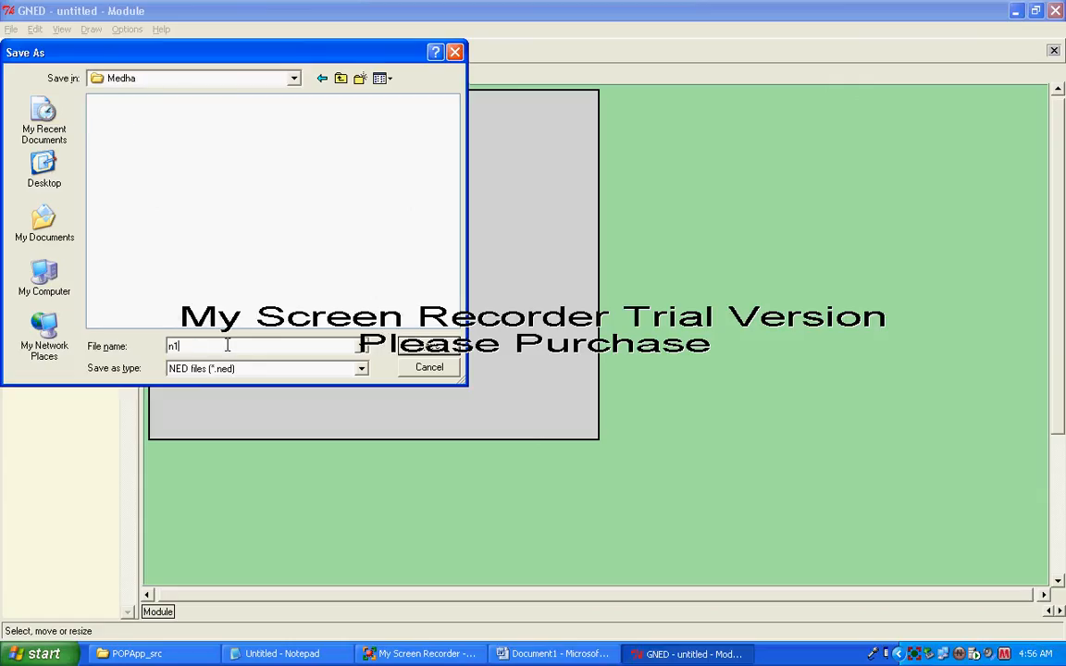
{"action": "left_click", "coordinate": [431, 347]}
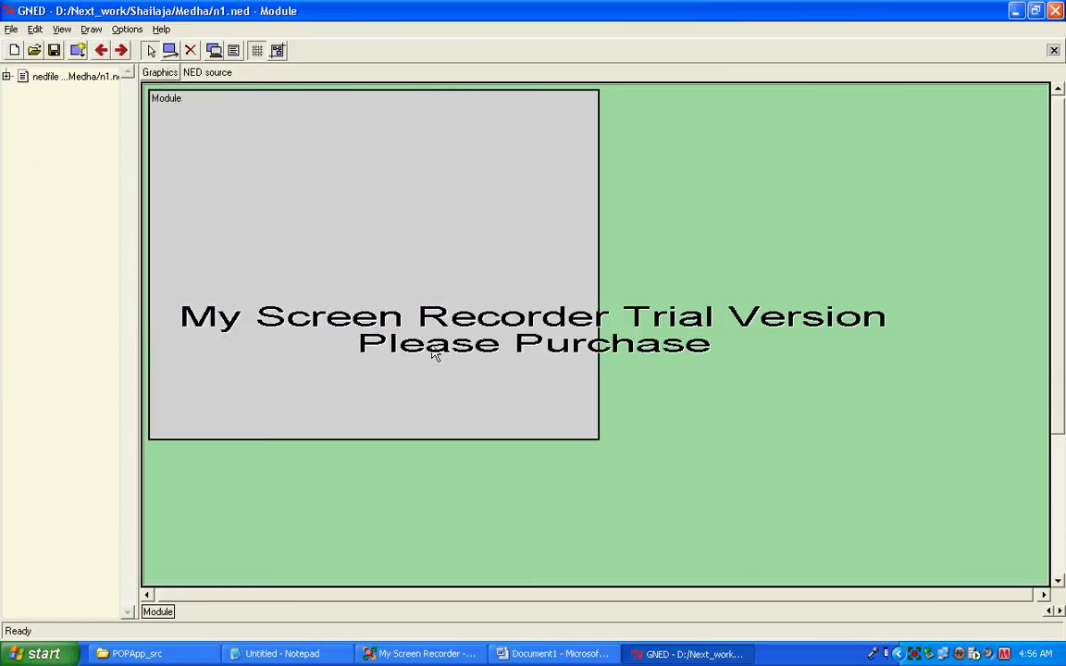
Examine the empty module's NED source and return to the graphical view.
{"action": "left_click", "coordinate": [205, 72]}
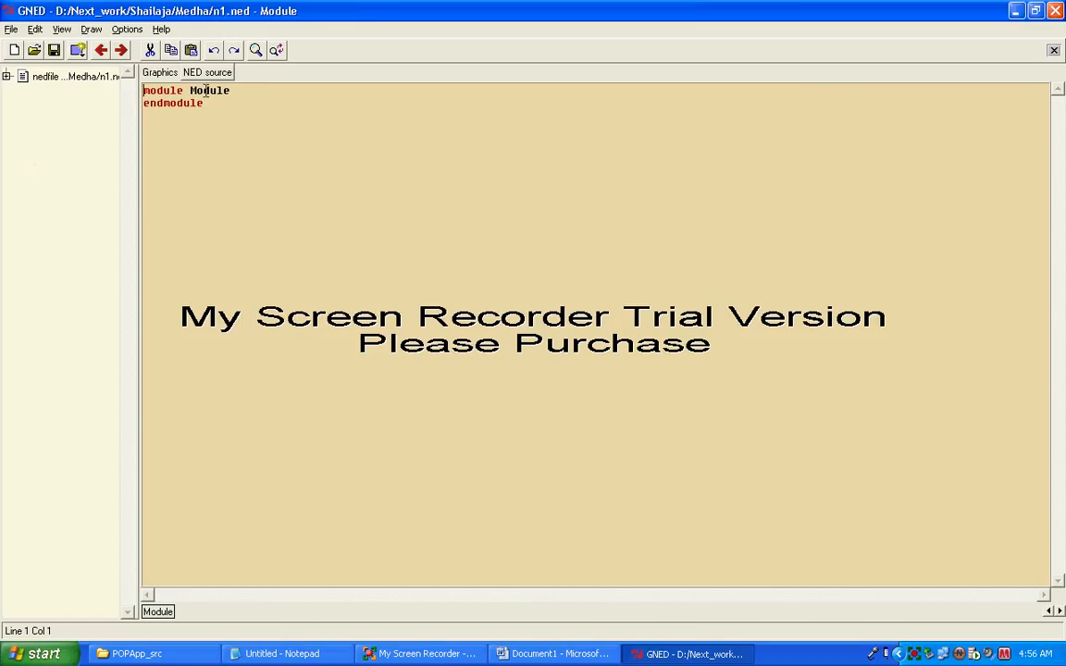
{"action": "left_click", "coordinate": [159, 72]}
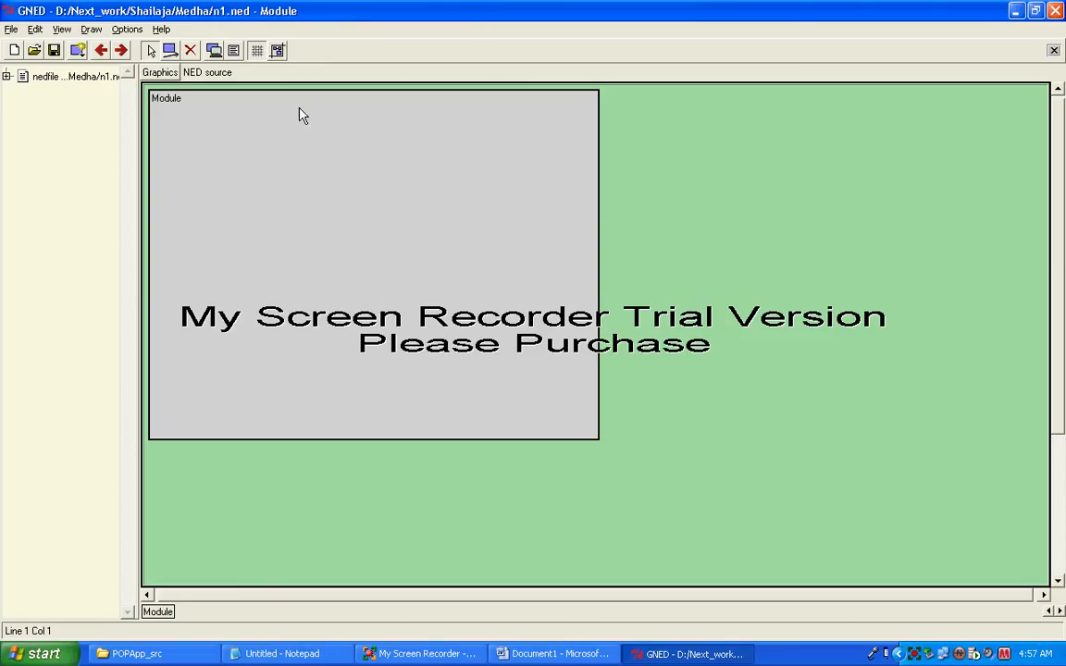
Draw a submodule about 40 by 40 near the module's upper-left corner and enlarge the module to about 668 by 432.
{"action": "left_click", "coordinate": [170, 51]}
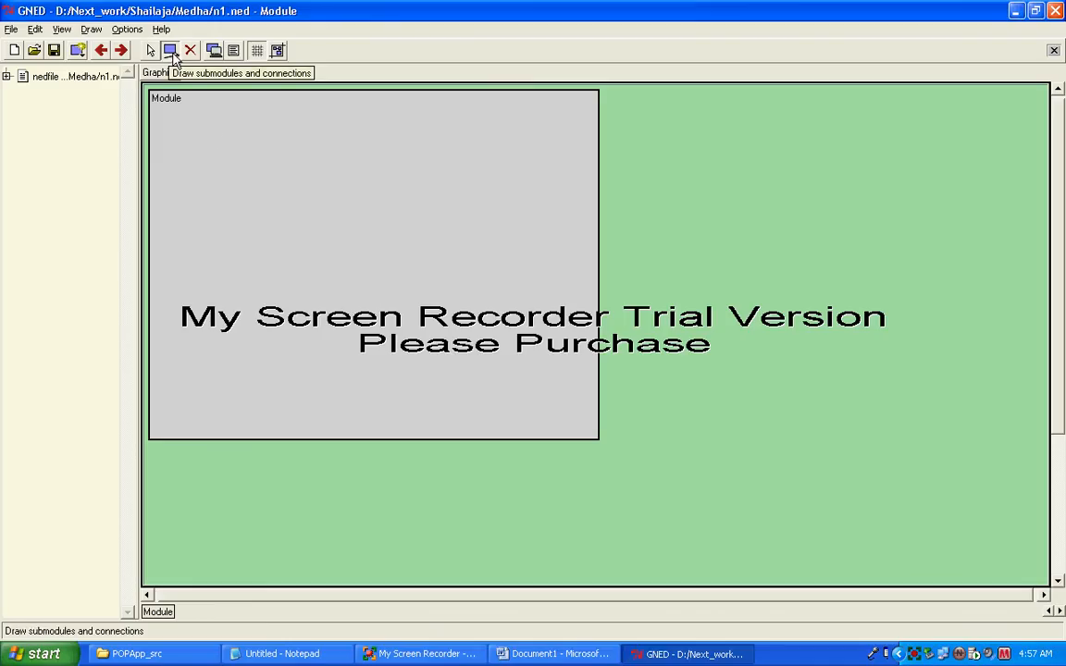
{"action": "left_click_drag", "start_coordinate": [201, 122], "coordinate": [236, 157]}
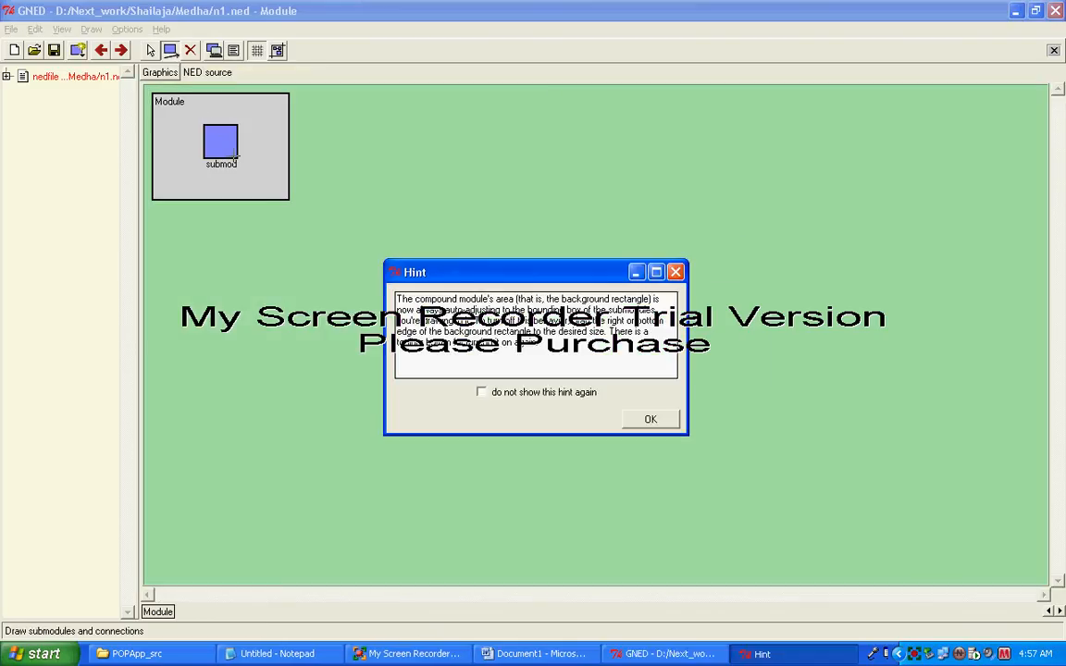
{"action": "left_click", "coordinate": [670, 423]}
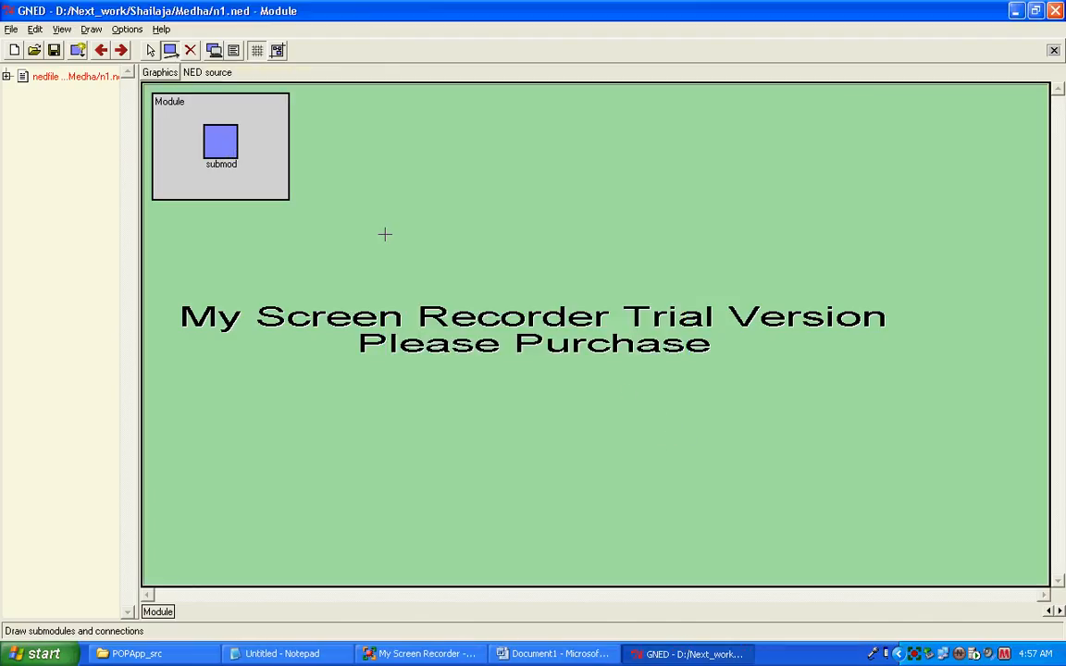
{"action": "left_click", "coordinate": [287, 143]}
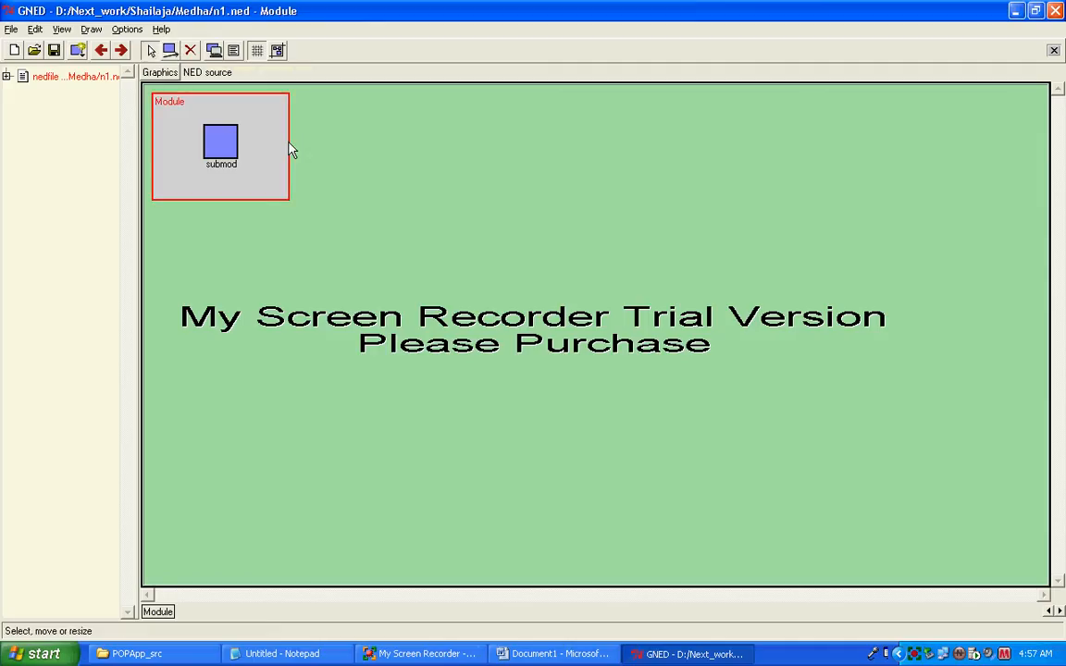
{"action": "left_click_drag", "start_coordinate": [285, 149], "coordinate": [706, 404]}
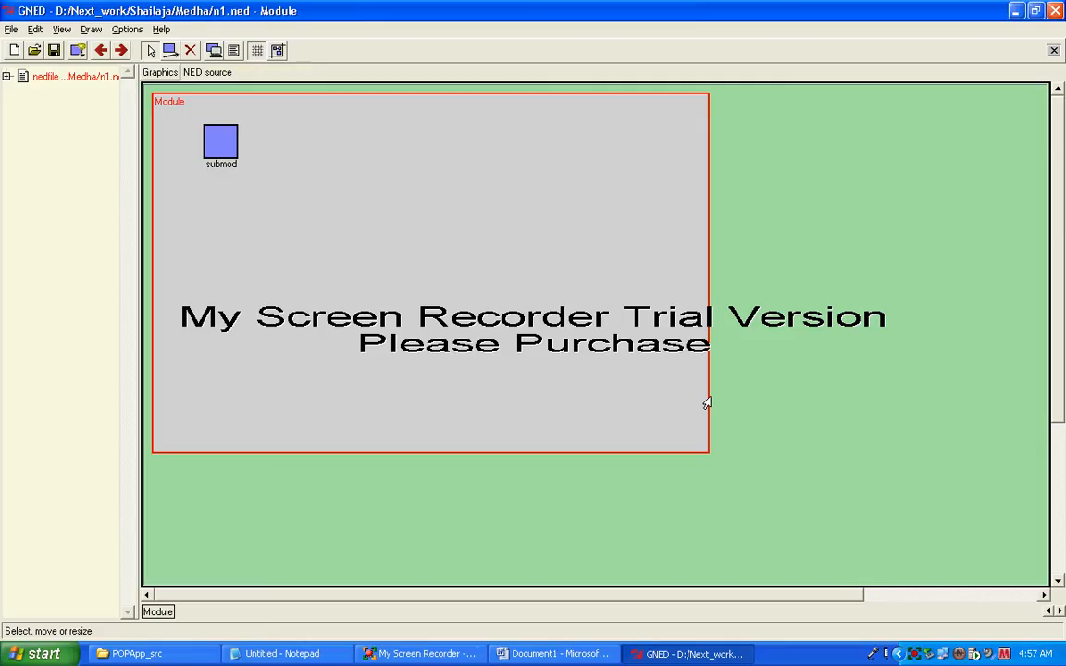
Rename the submodule to comp1 in the NED source and return to the graphical view.
{"action": "left_click", "coordinate": [221, 163]}
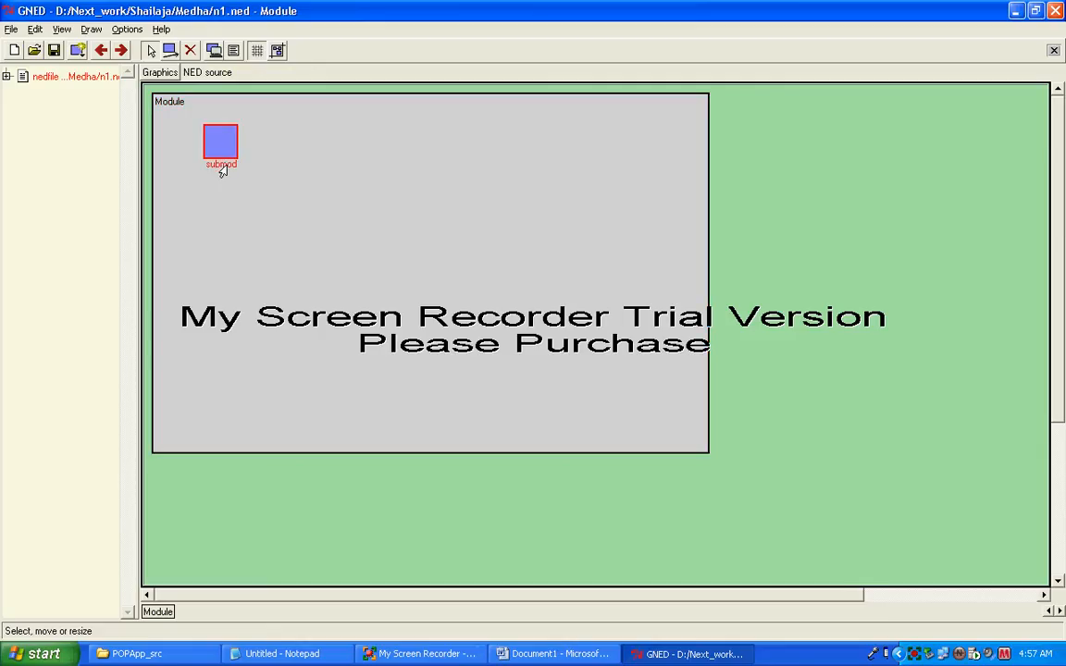
{"action": "left_click", "coordinate": [194, 74]}
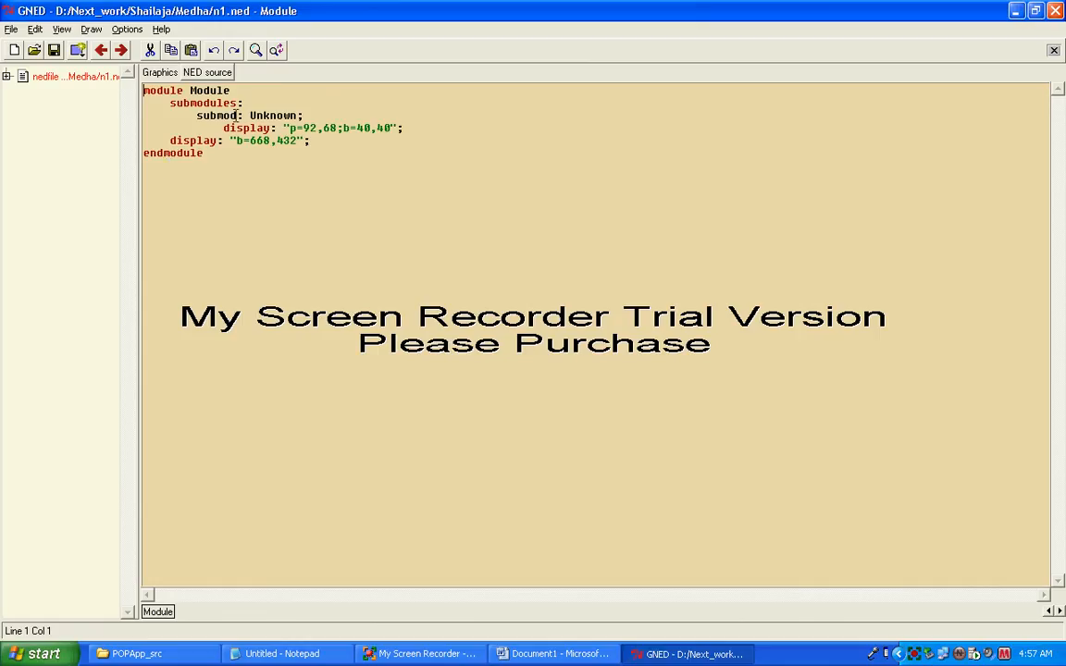
{"action": "double_click", "coordinate": [217, 115]}
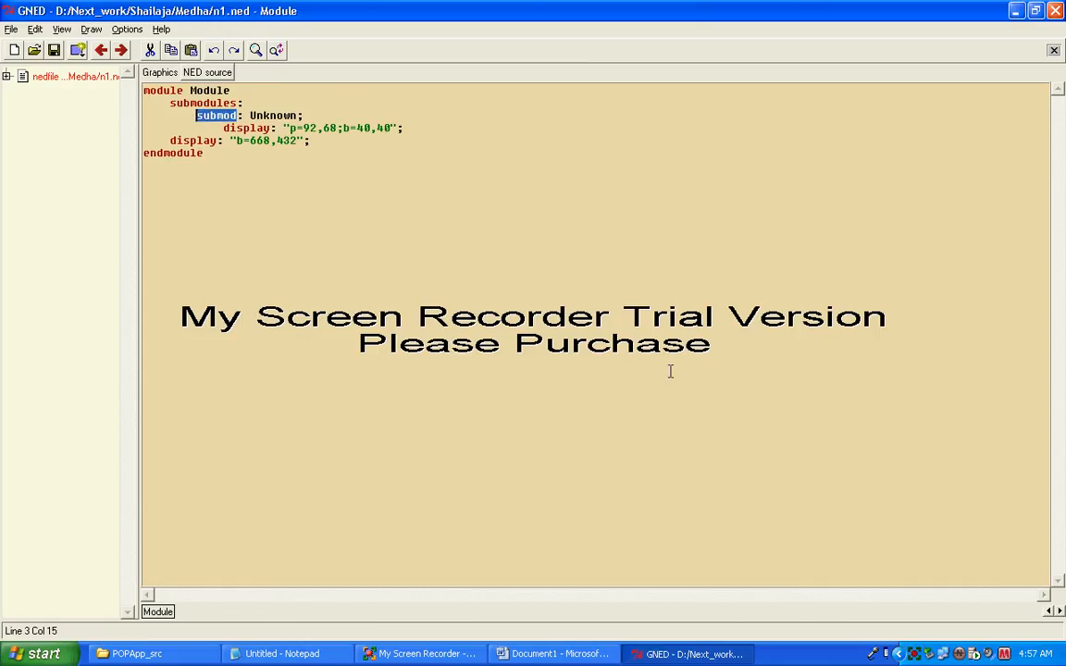
{"action": "type", "text": "comp"}
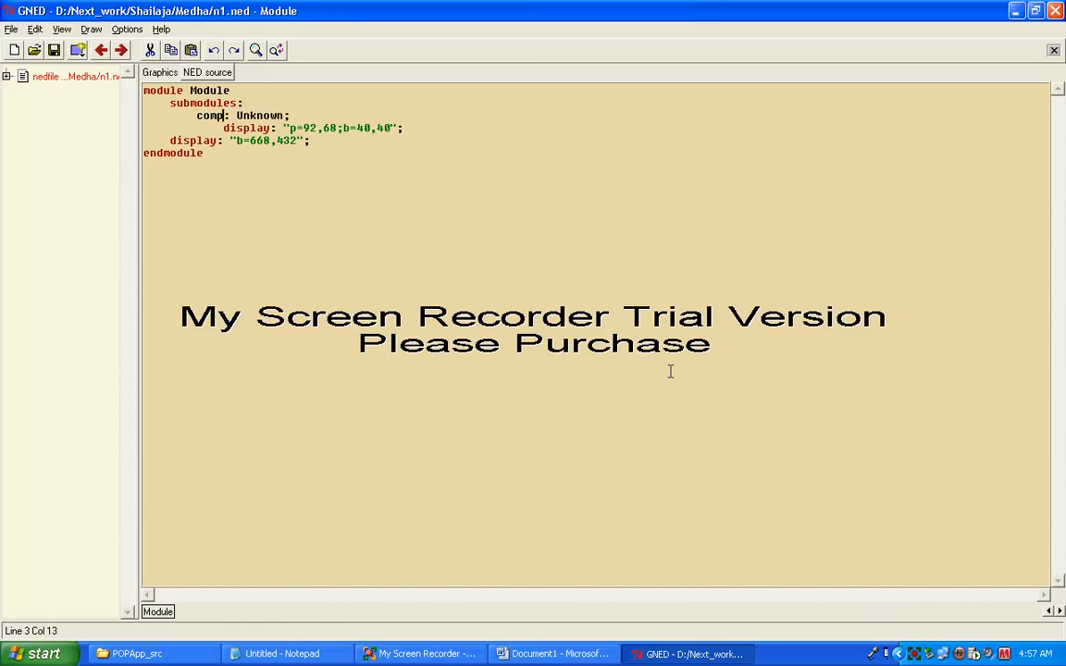
{"action": "type", "text": "1"}
{"action": "left_click", "coordinate": [158, 74]}
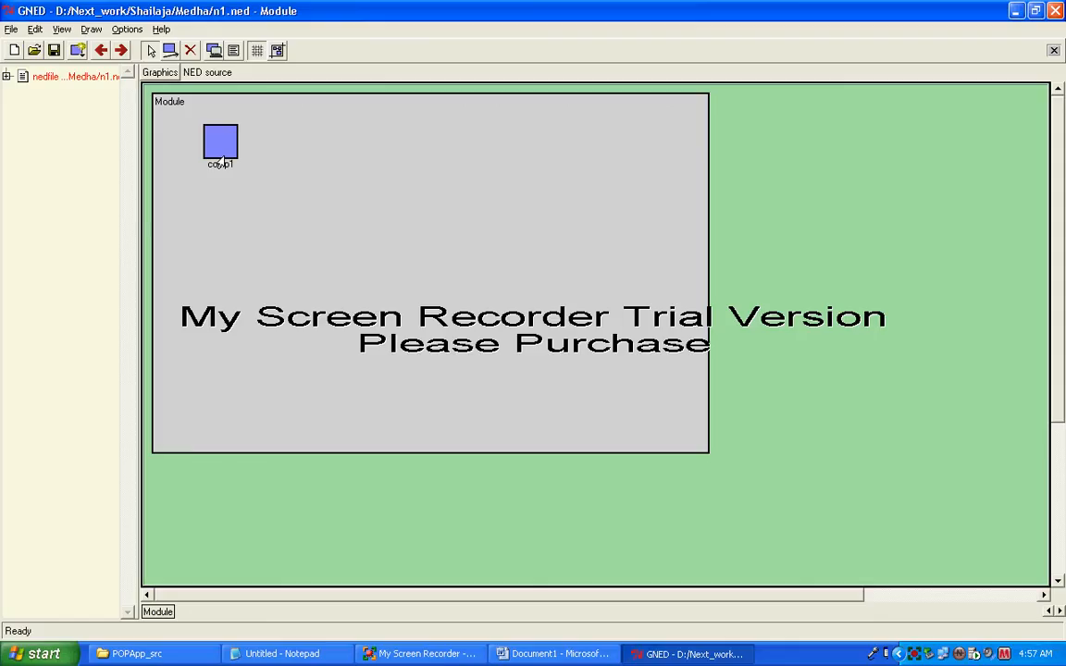
Review the comp1 submodule's general properties, type choices and parameters, and leave without changing them.
{"action": "right_click", "coordinate": [223, 162]}
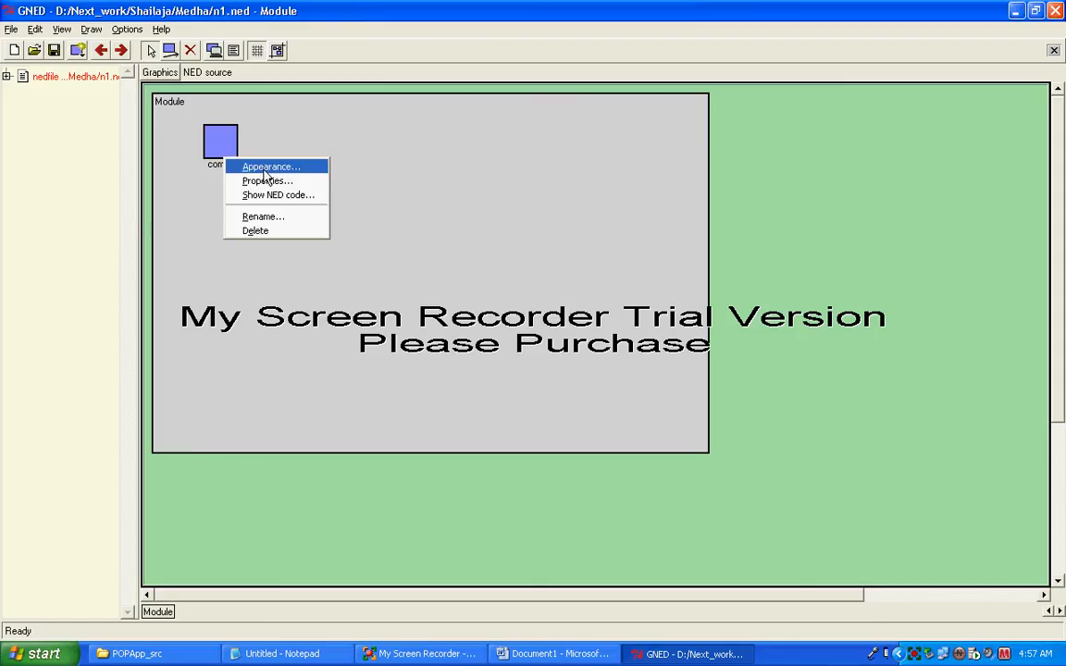
{"action": "left_click", "coordinate": [261, 181]}
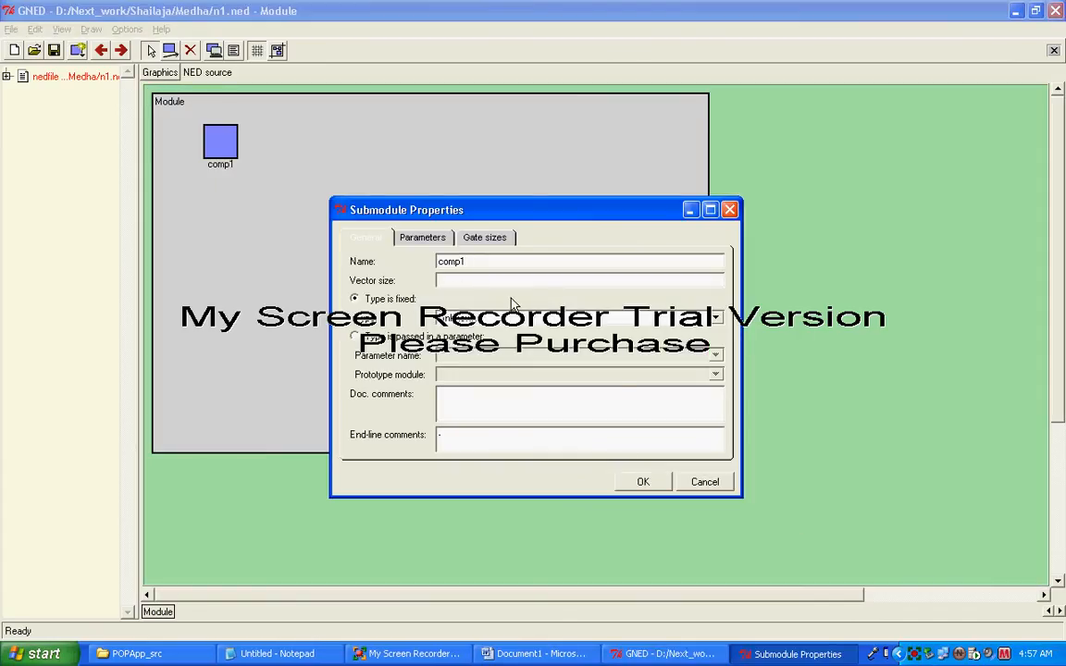
{"action": "left_click", "coordinate": [716, 318]}
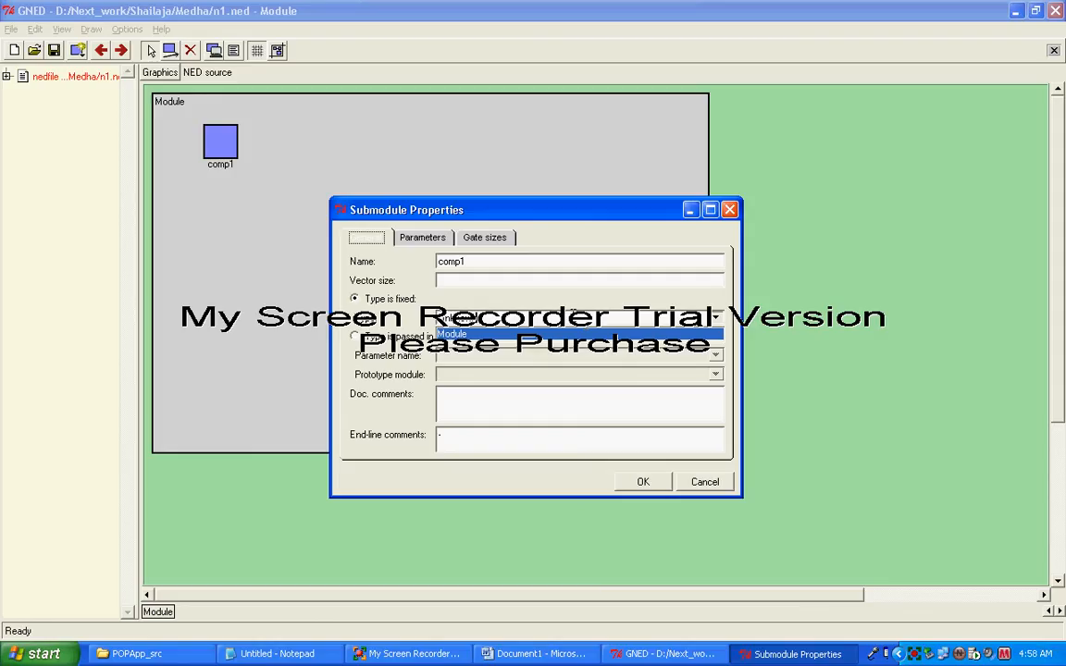
{"action": "left_click", "coordinate": [573, 315]}
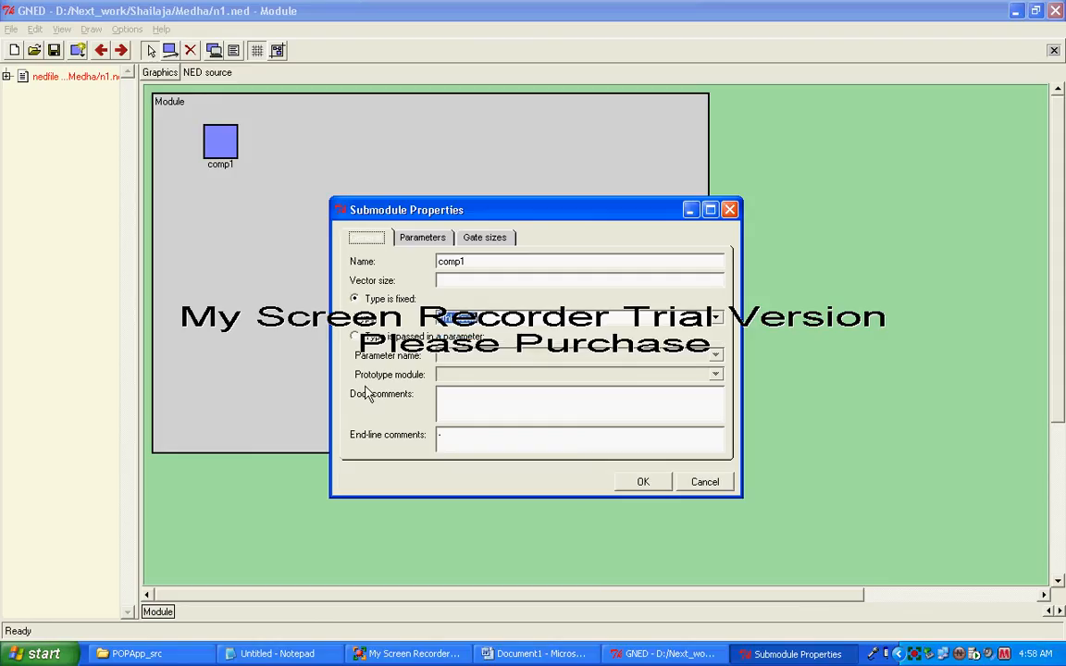
{"action": "left_click", "coordinate": [426, 239]}
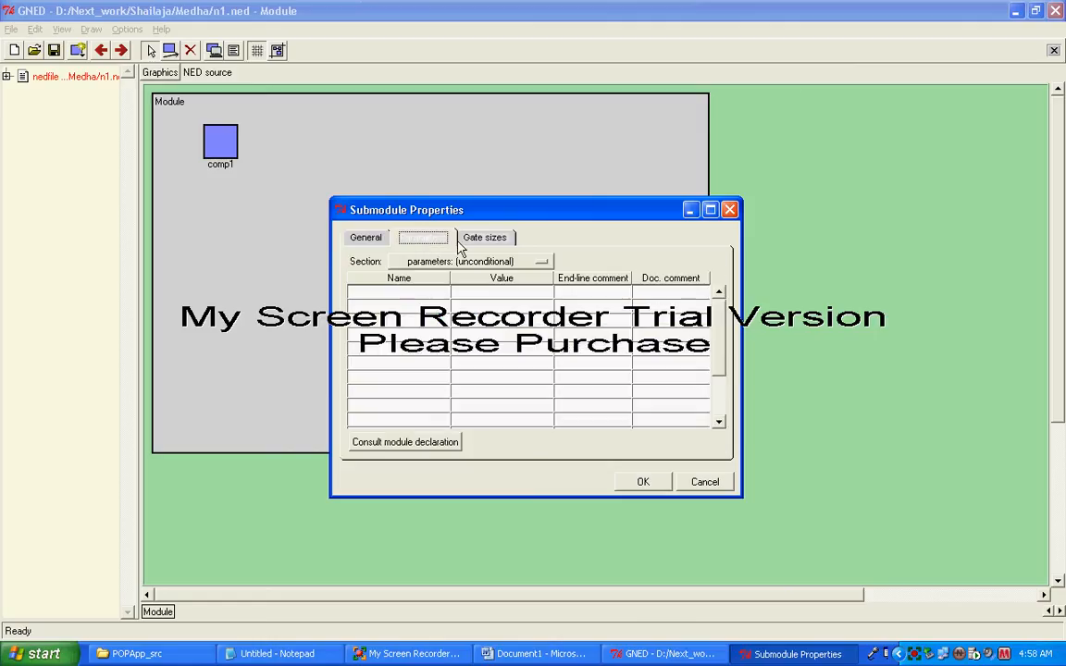
{"action": "left_click", "coordinate": [709, 488]}
Set the comp1 submodule's appearance to an icon instead of a rectangle and choose the abstract/cache icon.
{"action": "right_click", "coordinate": [225, 146]}
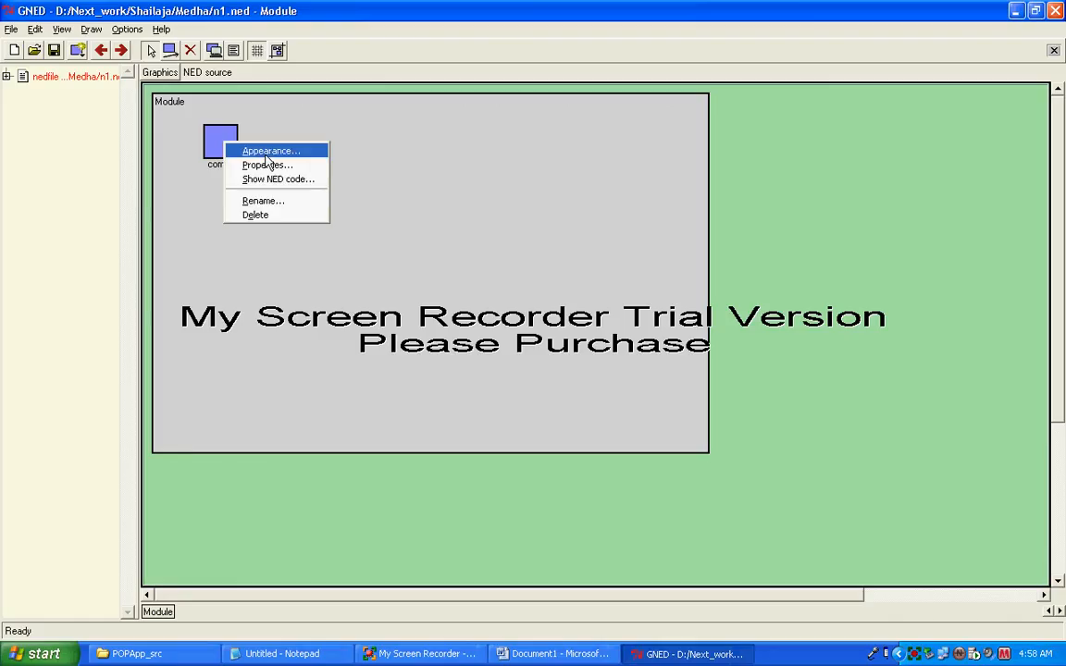
{"action": "left_click", "coordinate": [266, 157]}
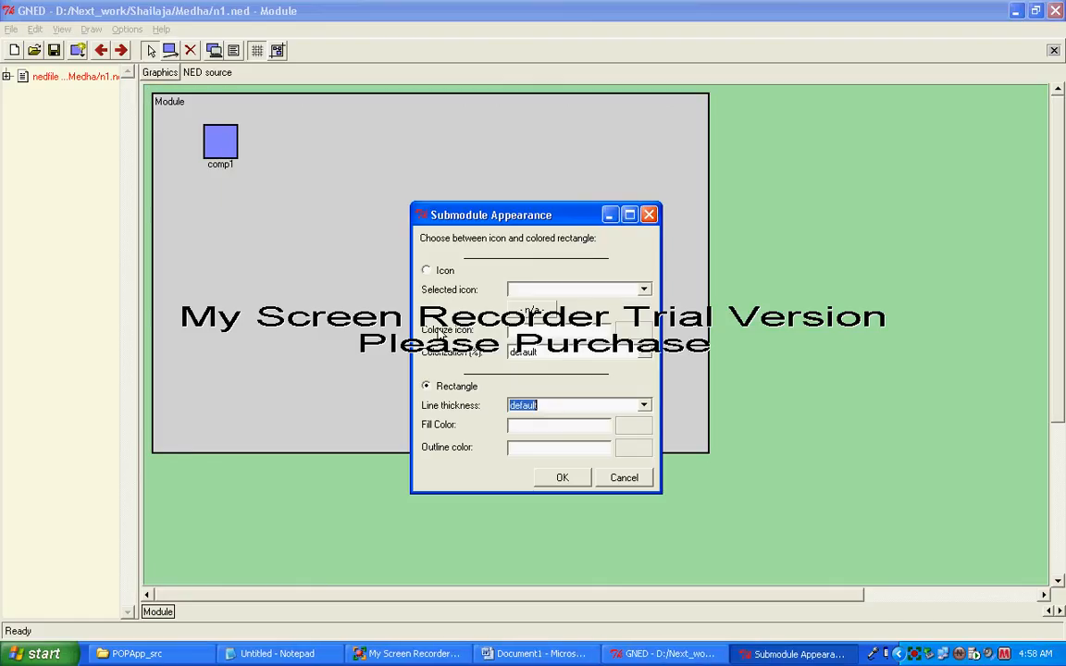
{"action": "left_click", "coordinate": [427, 271]}
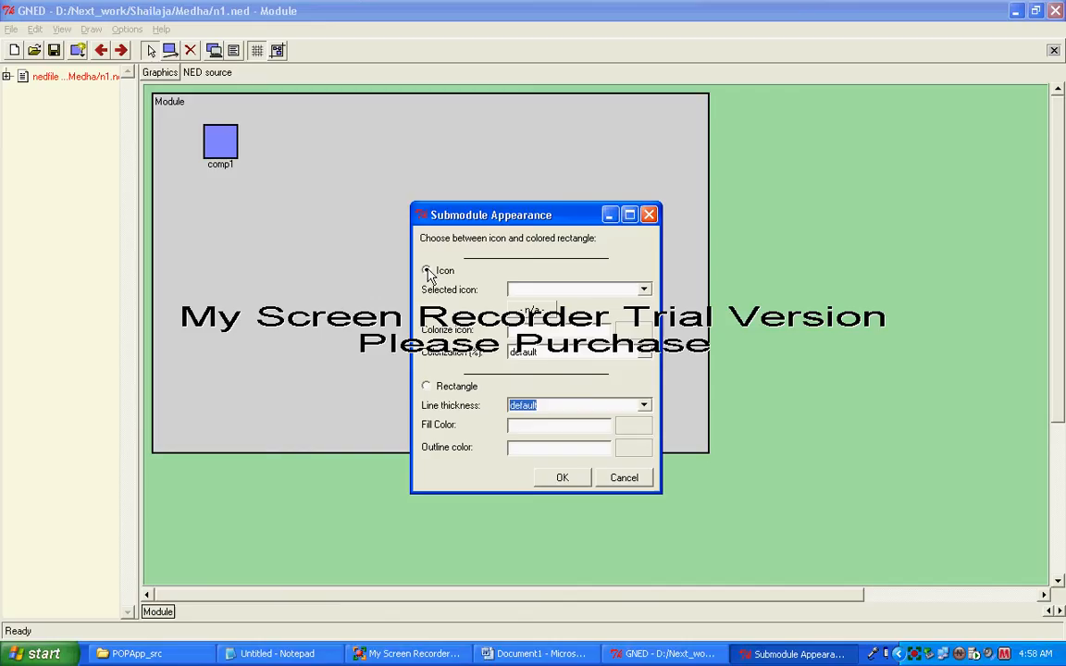
{"action": "left_click", "coordinate": [646, 291]}
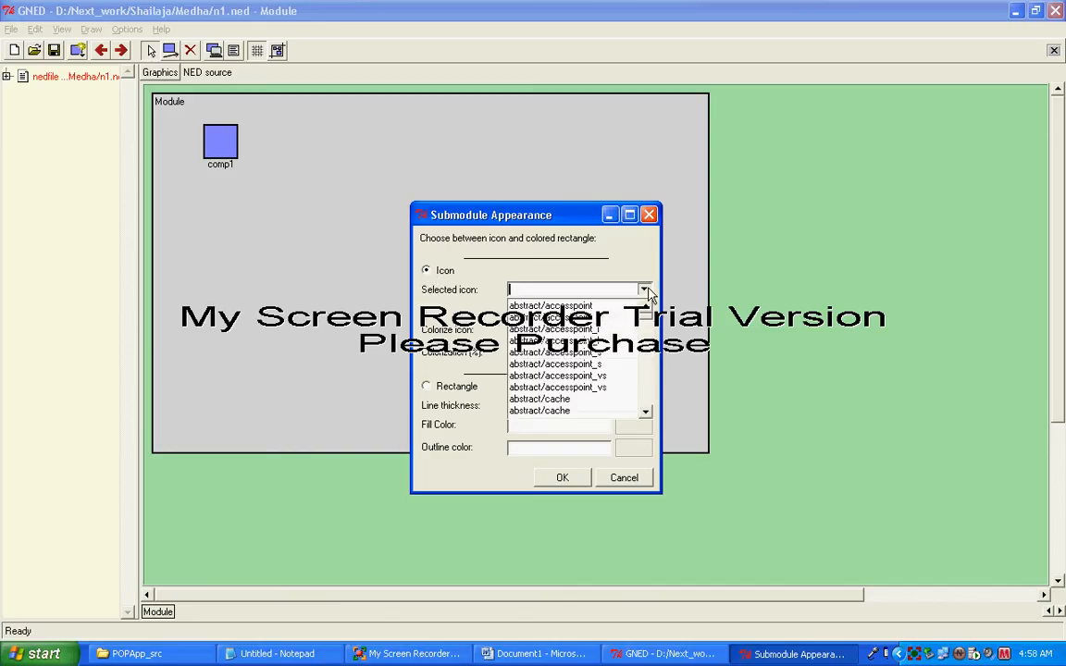
{"action": "left_click", "coordinate": [574, 404]}
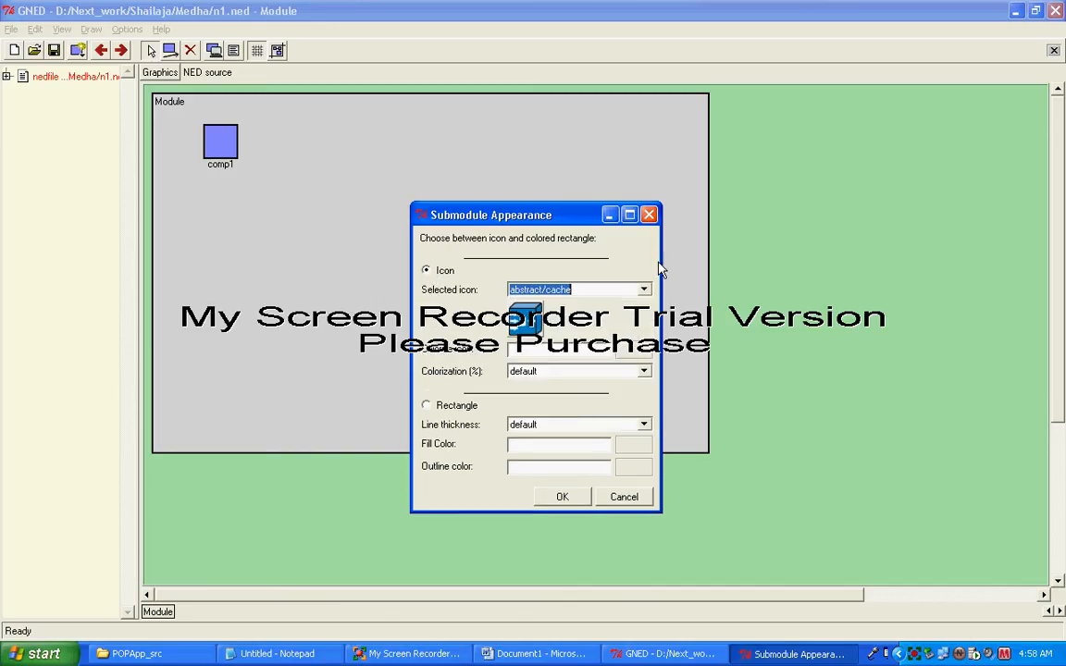
Try the device/cellphone2_vs icon for comp1, choose device/cellphone_l instead and apply the appearance.
{"action": "left_click", "coordinate": [646, 289]}
{"action": "left_click_drag", "start_coordinate": [646, 316], "coordinate": [671, 362]}
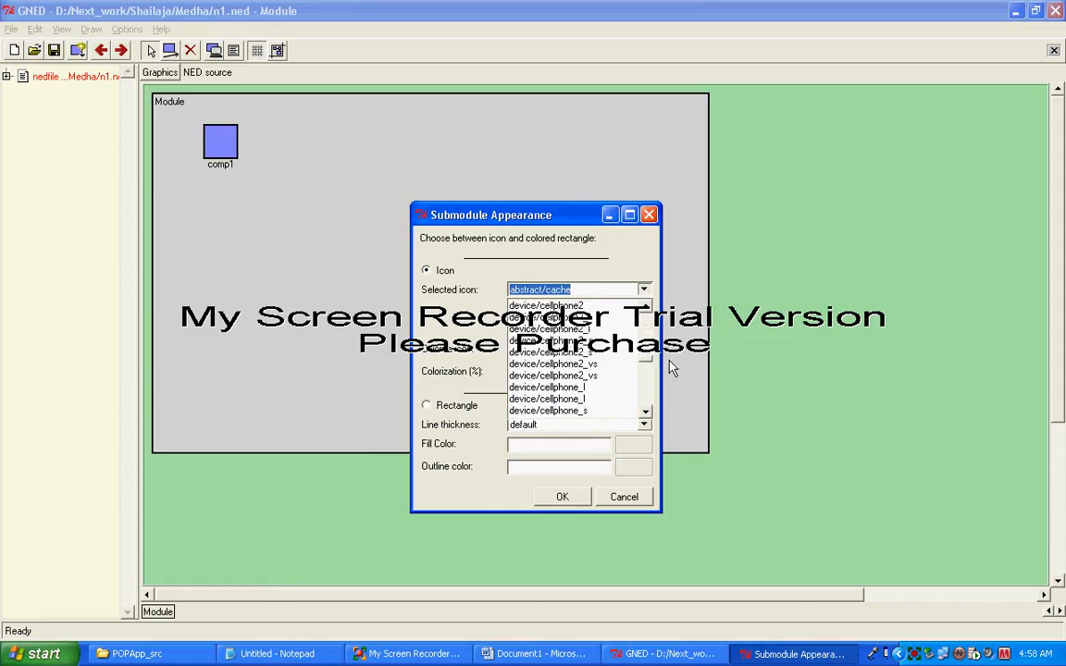
{"action": "left_click", "coordinate": [549, 376]}
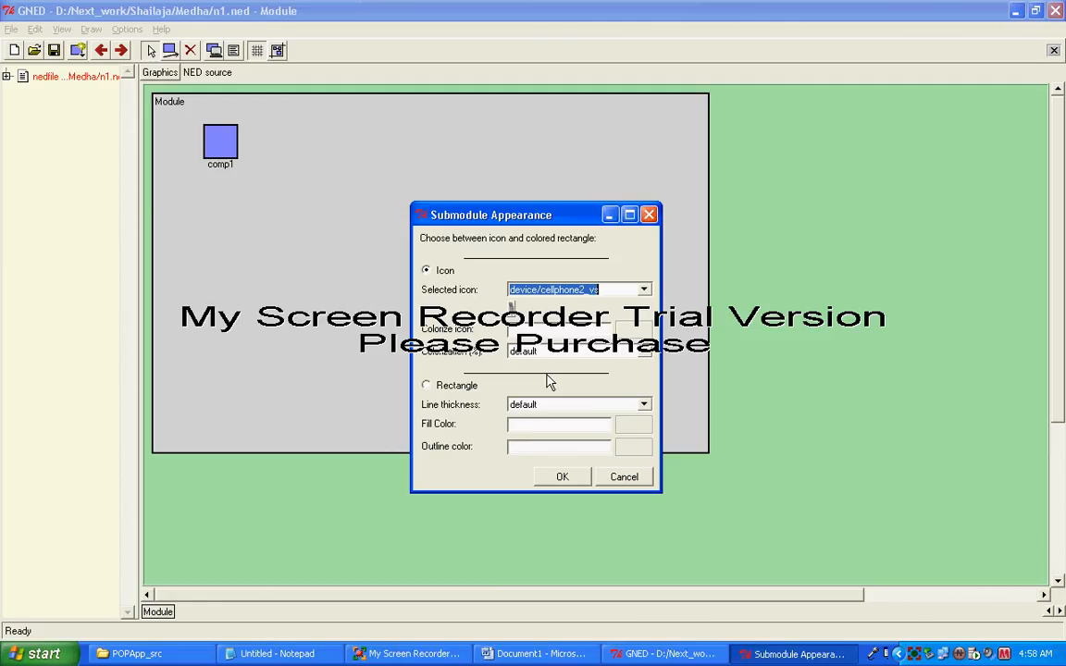
{"action": "left_click", "coordinate": [645, 291]}
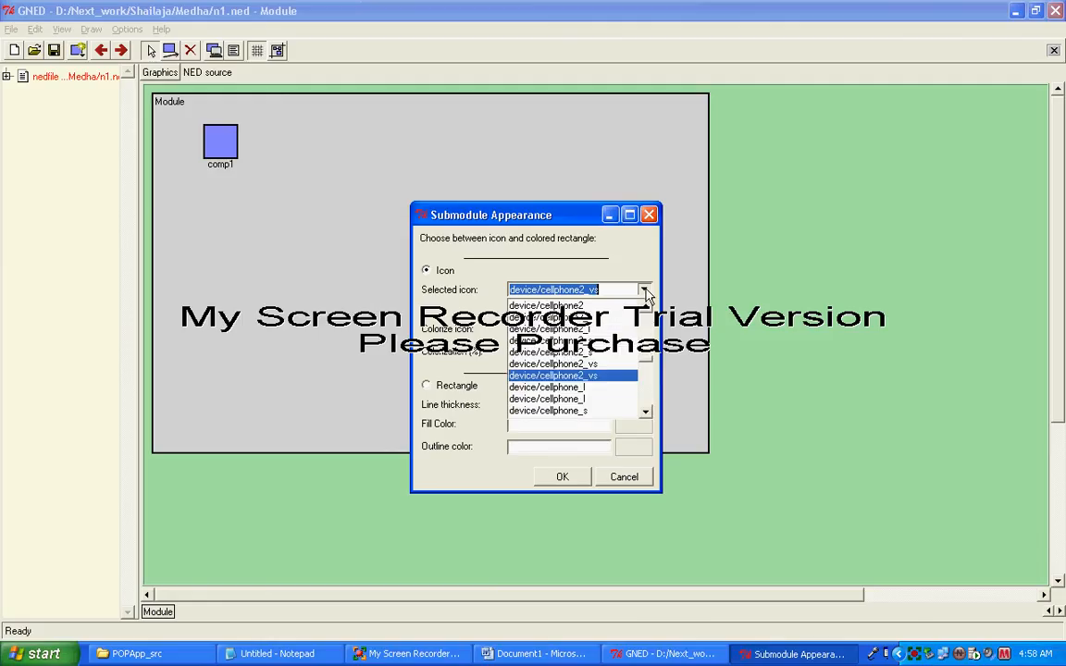
{"action": "left_click", "coordinate": [569, 401]}
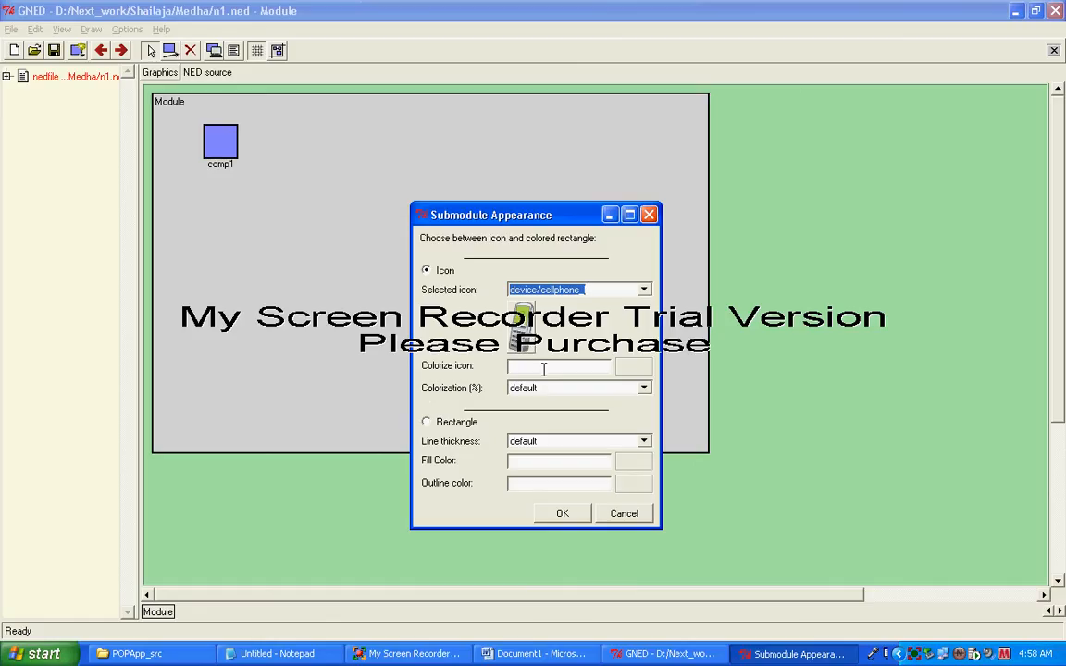
{"action": "left_click", "coordinate": [568, 514]}
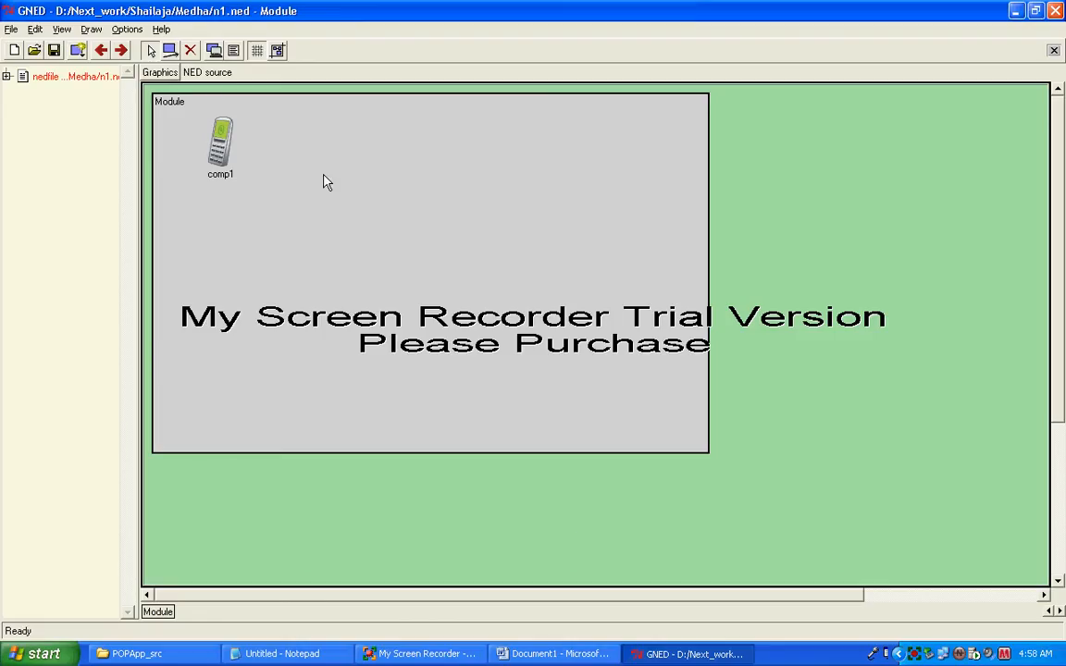
Set the module's width to 168 in the NED source and check it in the graphical view.
{"action": "left_click", "coordinate": [197, 74]}
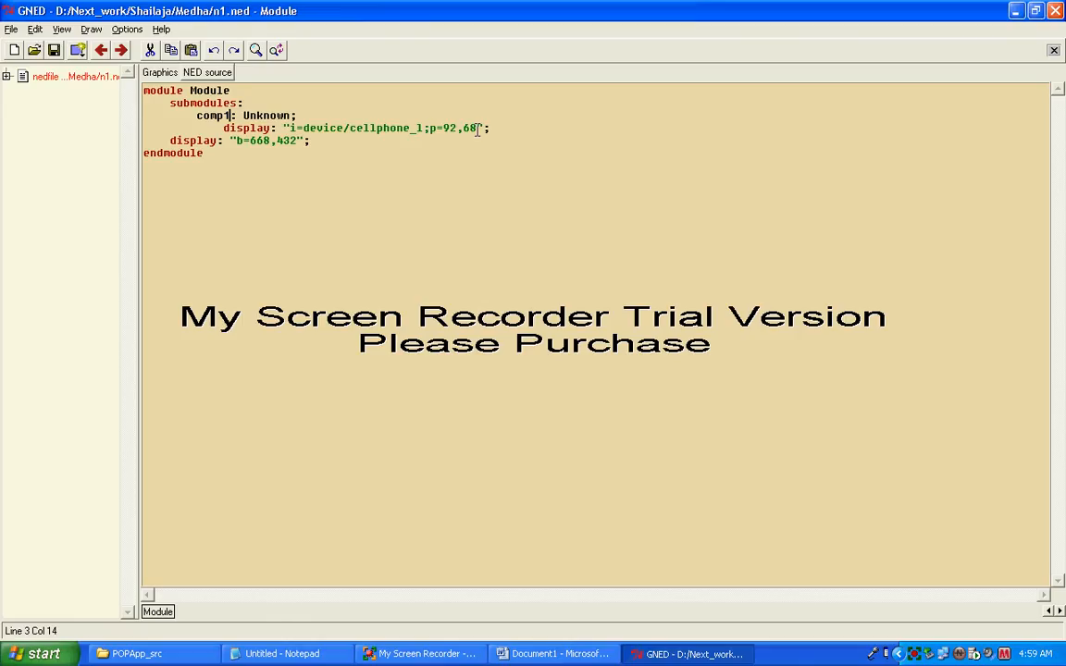
{"action": "left_click", "coordinate": [256, 139]}
{"action": "type", "text": "1"}
{"action": "key", "text": "Delete"}
{"action": "left_click", "coordinate": [159, 73]}
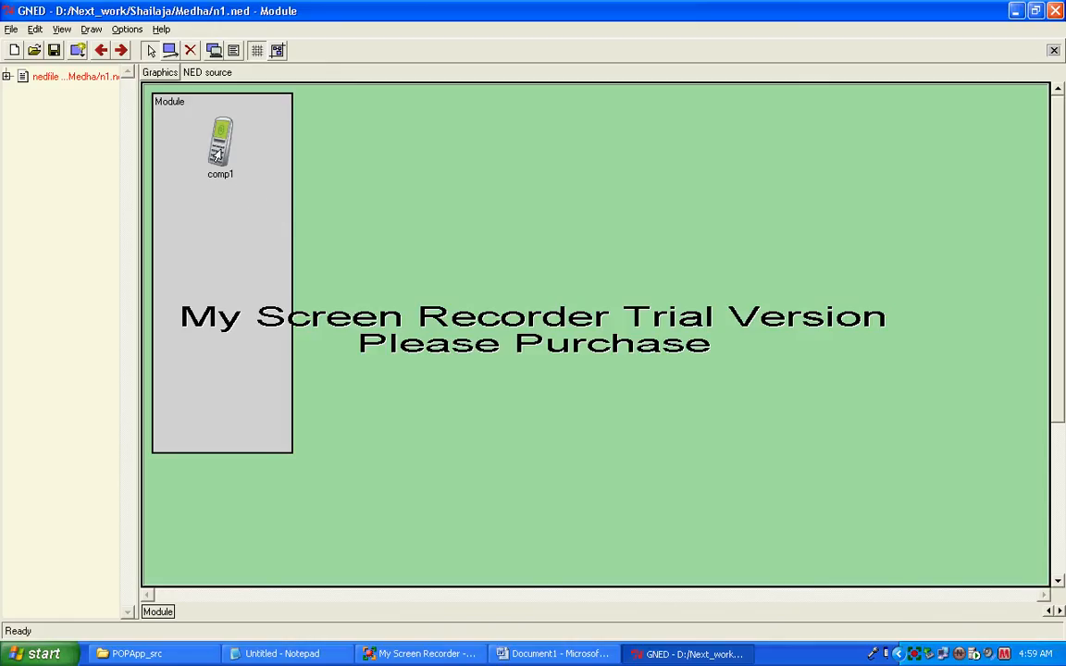
Change comp1's horizontal position to 392 in the NED source and return to the graphical view.
{"action": "left_click", "coordinate": [194, 73]}
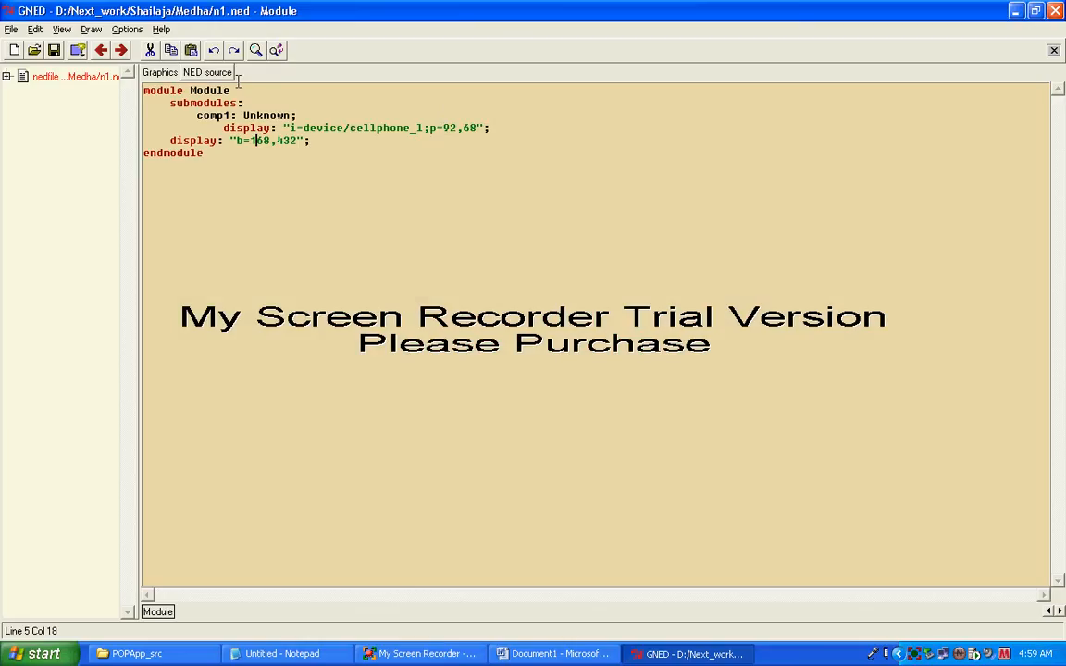
{"action": "left_click", "coordinate": [448, 129]}
{"action": "type", "text": "3"}
{"action": "left_click", "coordinate": [166, 73]}
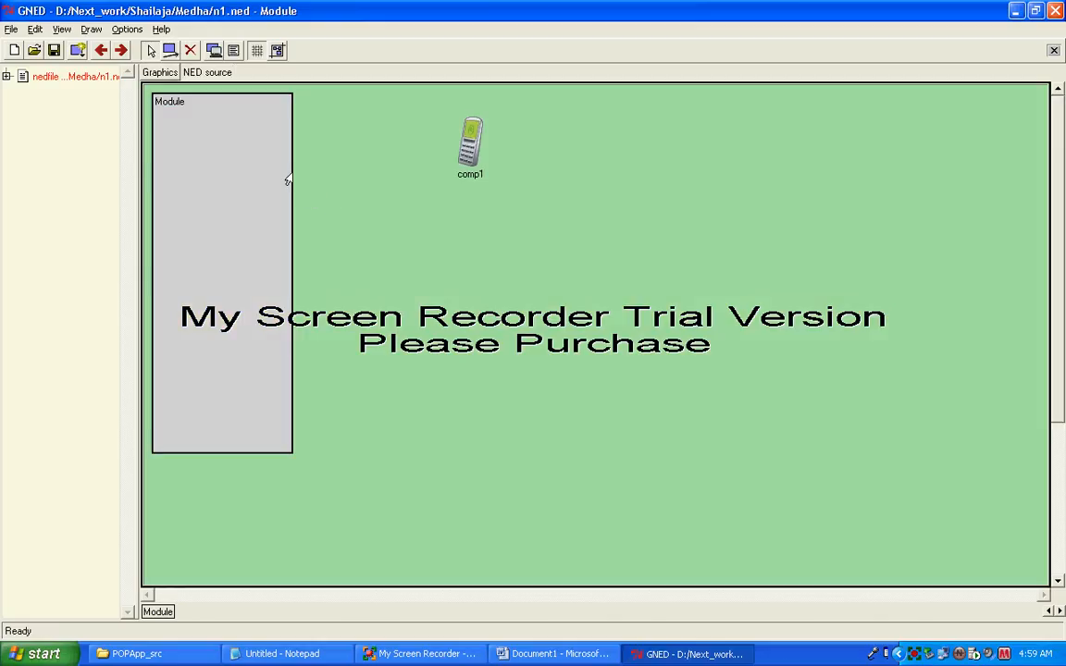
Resize the module's area to about 744 by 408 so that it encloses comp1.
{"action": "left_click", "coordinate": [288, 180]}
{"action": "left_click_drag", "start_coordinate": [288, 179], "coordinate": [769, 157]}
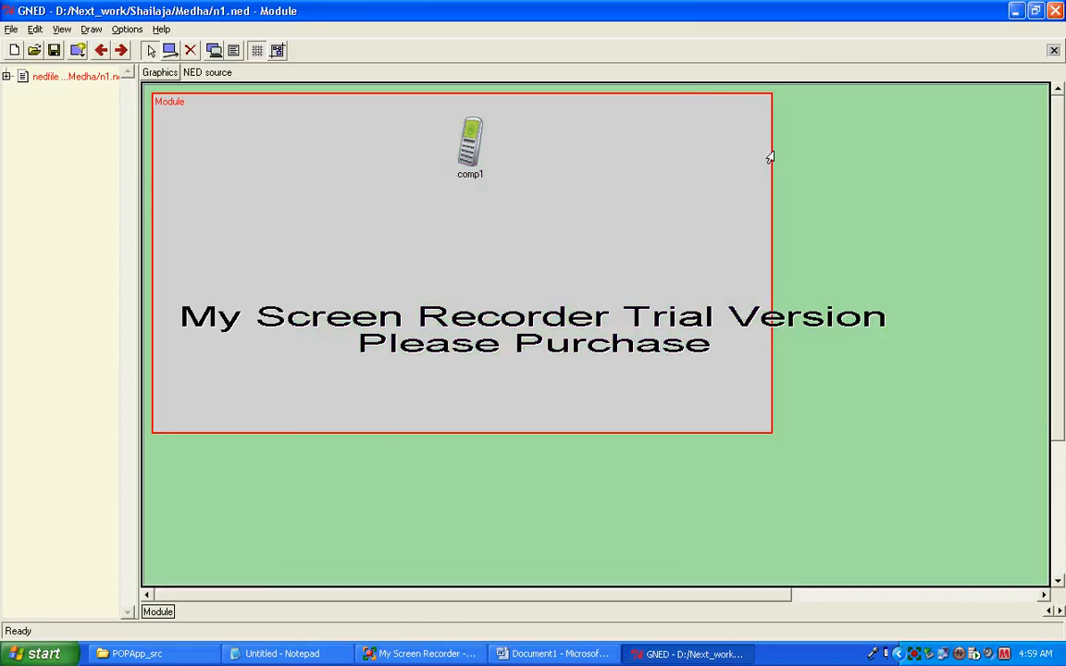
{"action": "left_click", "coordinate": [401, 188]}
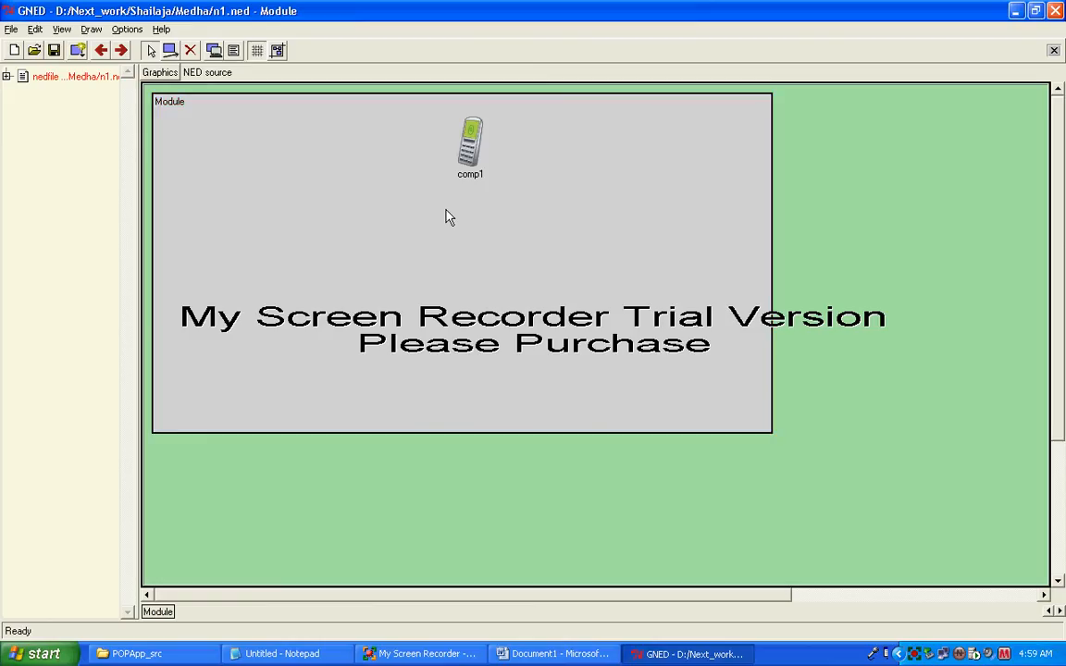
Draw a second submodule about 72 by 80 below comp1 and draw a connection from comp1 to it.
{"action": "left_click", "coordinate": [170, 50]}
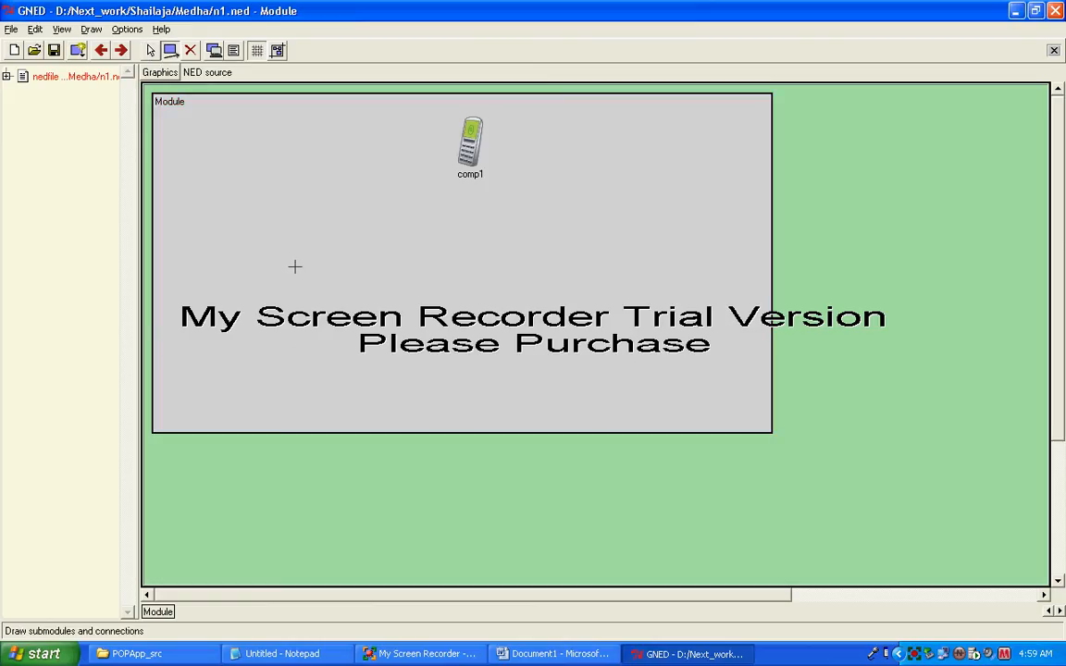
{"action": "left_click_drag", "start_coordinate": [296, 266], "coordinate": [358, 329]}
{"action": "left_click", "coordinate": [420, 330]}
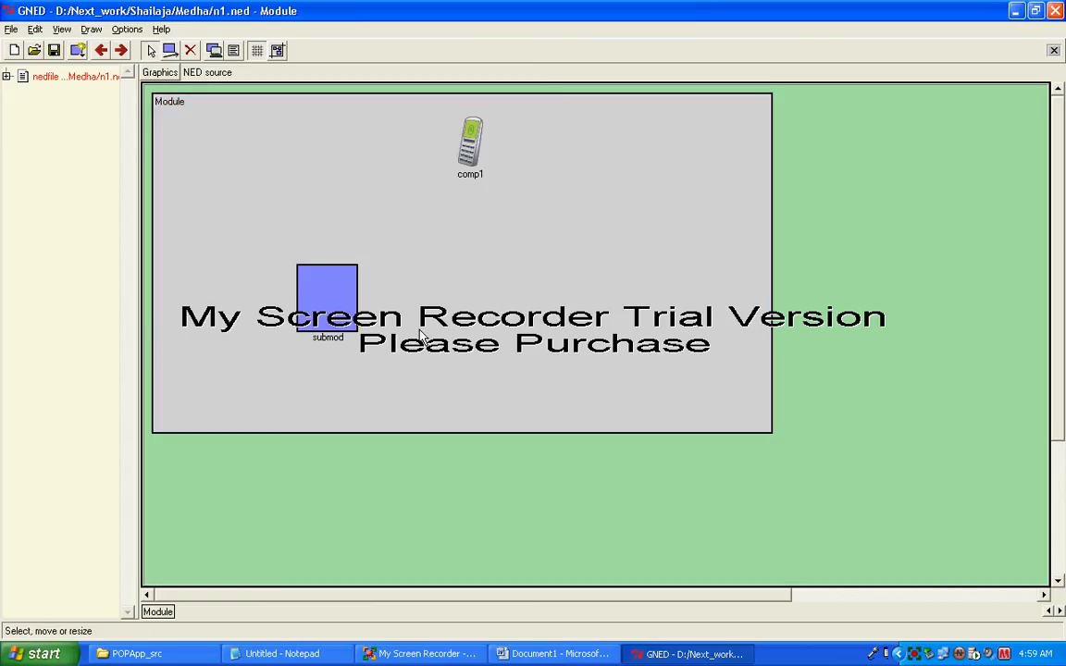
{"action": "left_click", "coordinate": [170, 50]}
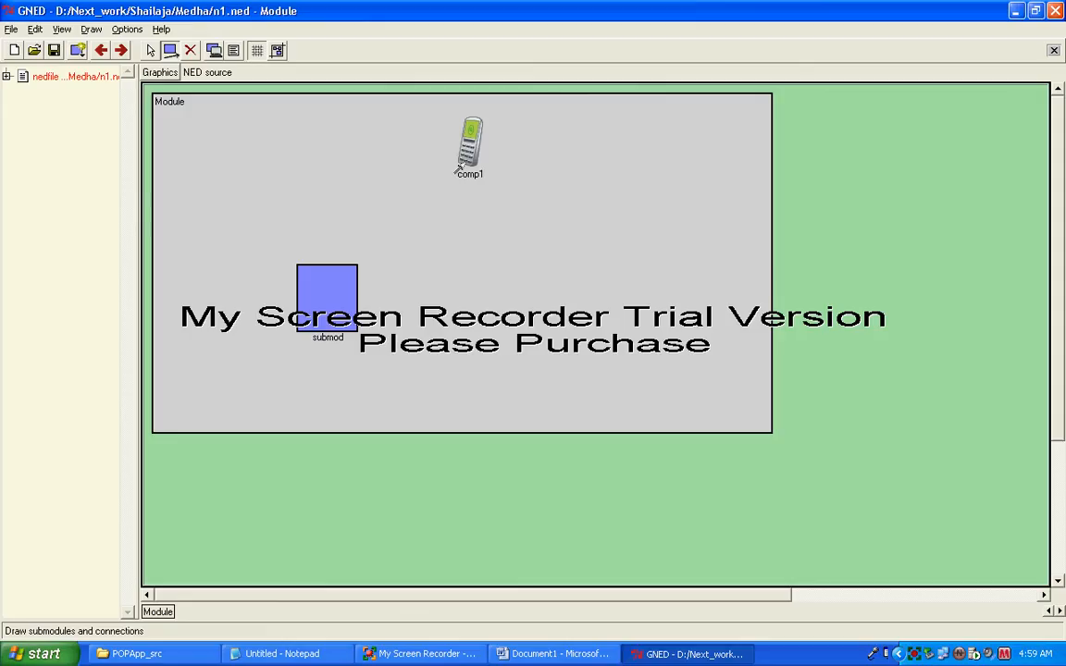
{"action": "left_click_drag", "start_coordinate": [458, 170], "coordinate": [341, 306]}
Add the return connection "submod.out++ --> comp1.in++;" in the NED source and return to the graphical view.
{"action": "left_click", "coordinate": [220, 74]}
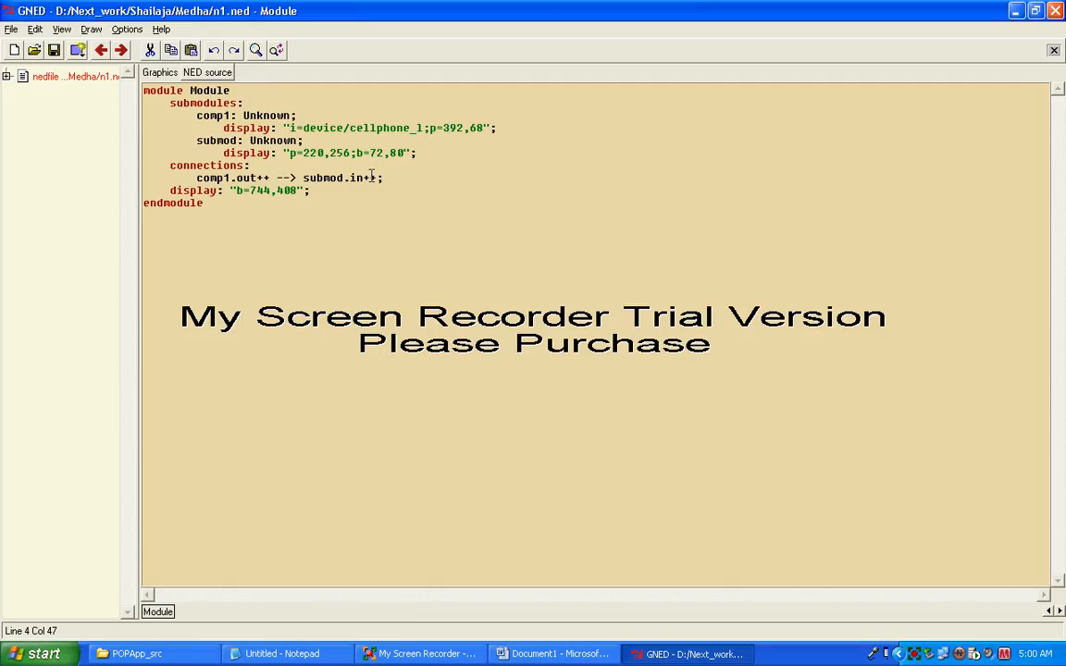
{"action": "left_click", "coordinate": [402, 176]}
{"action": "key", "text": "Return"}
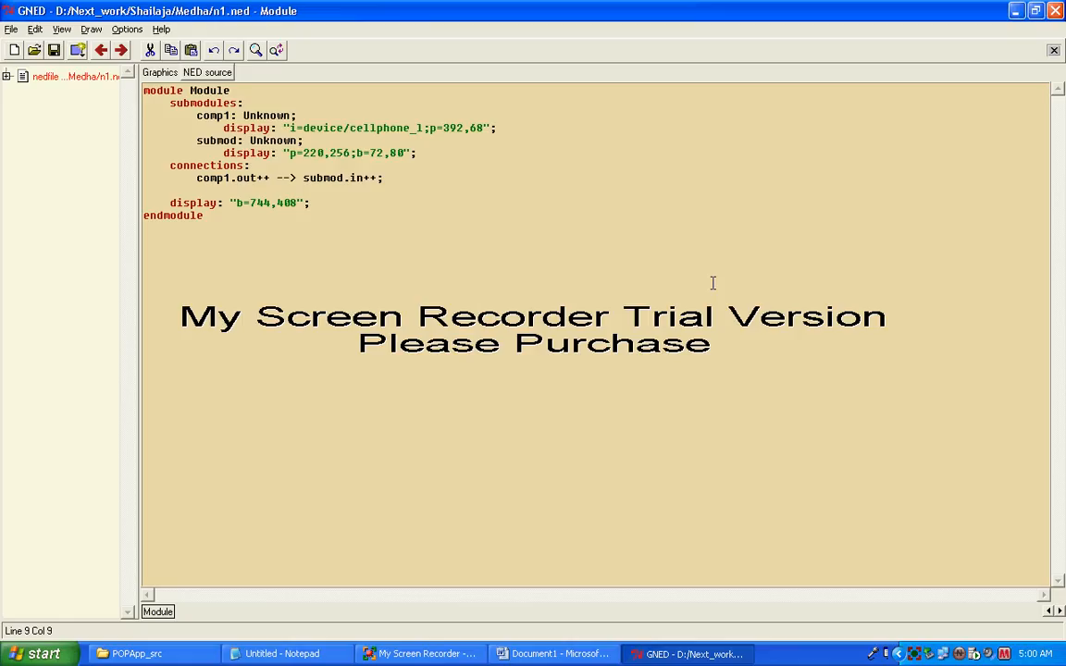
{"action": "type", "text": "submod.out++ --> comp"}
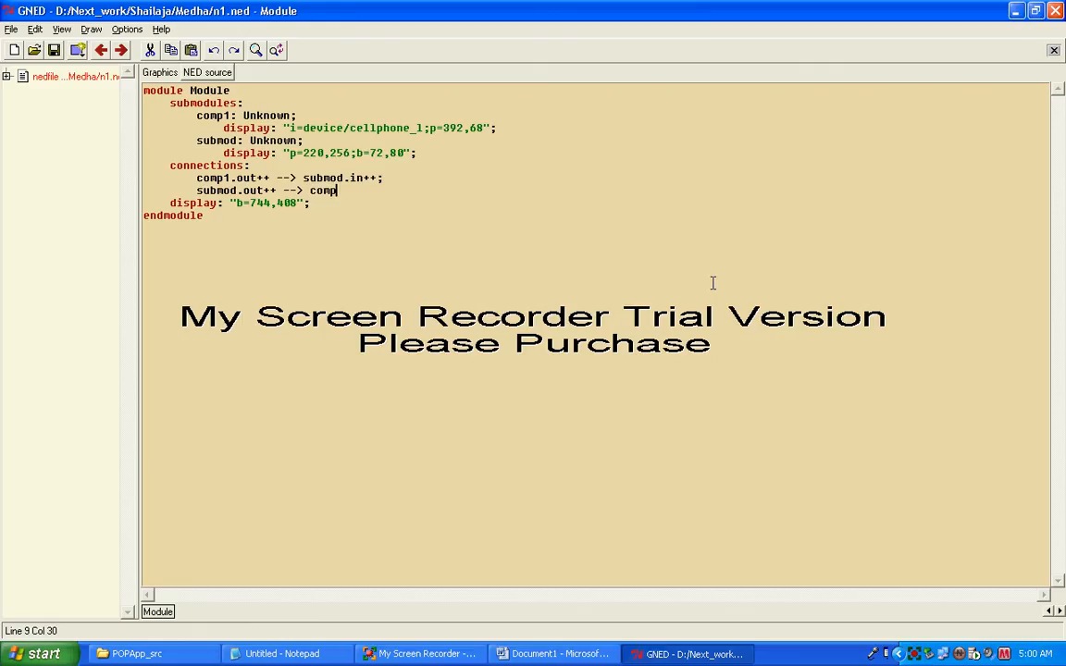
{"action": "type", "text": "1.in++ ;"}
{"action": "left_click", "coordinate": [158, 72]}
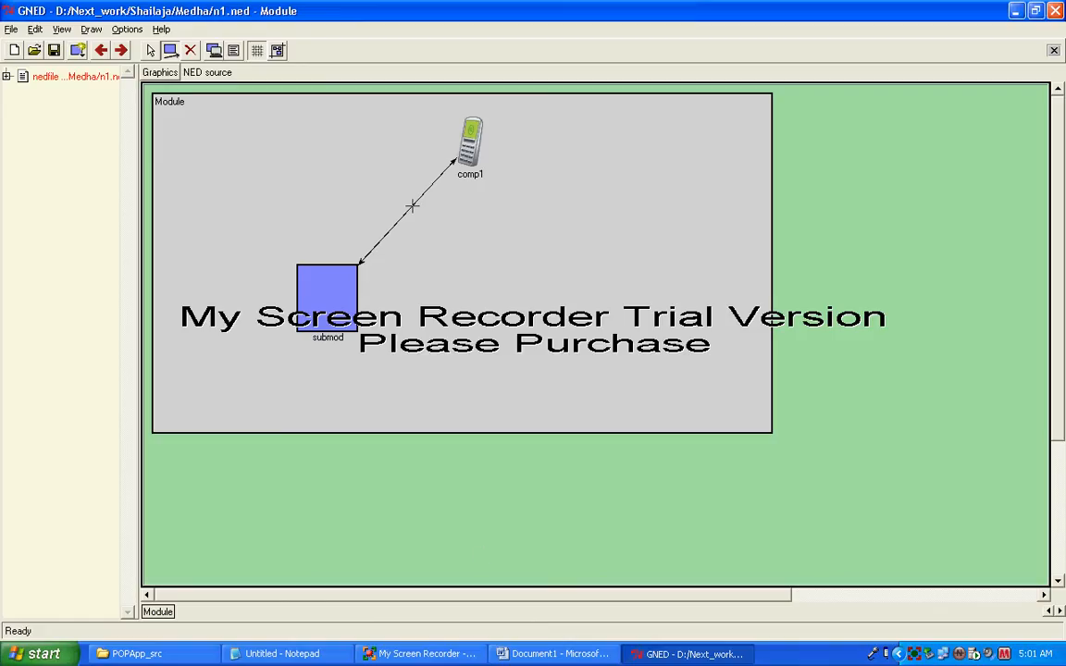
Give the submod-to-comp1 connection custom channel attributes: propagation delay 12, data rate 10000 and bit error rate .000004.
{"action": "key", "text": "Escape"}
{"action": "left_click", "coordinate": [414, 213]}
{"action": "right_click", "coordinate": [414, 213]}
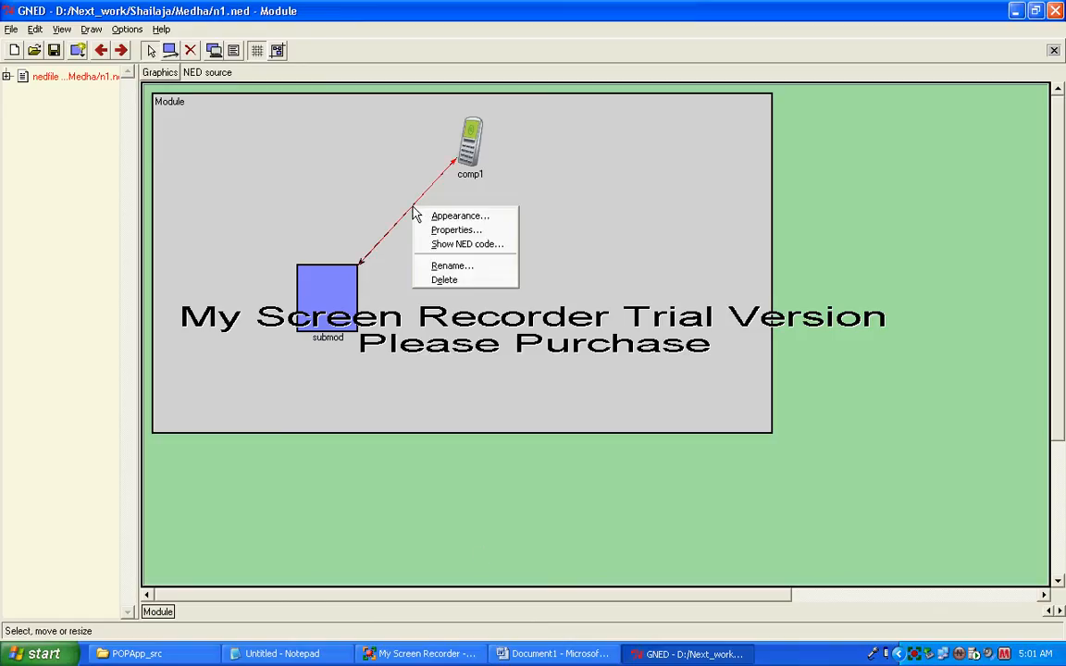
{"action": "left_click", "coordinate": [435, 229]}
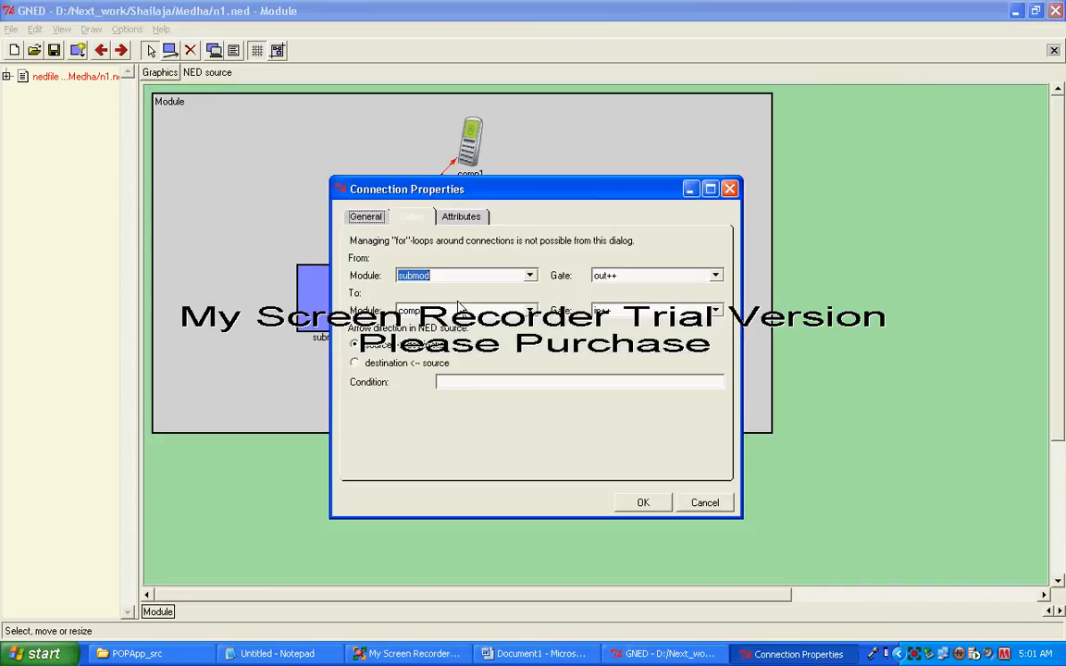
{"action": "left_click", "coordinate": [453, 218]}
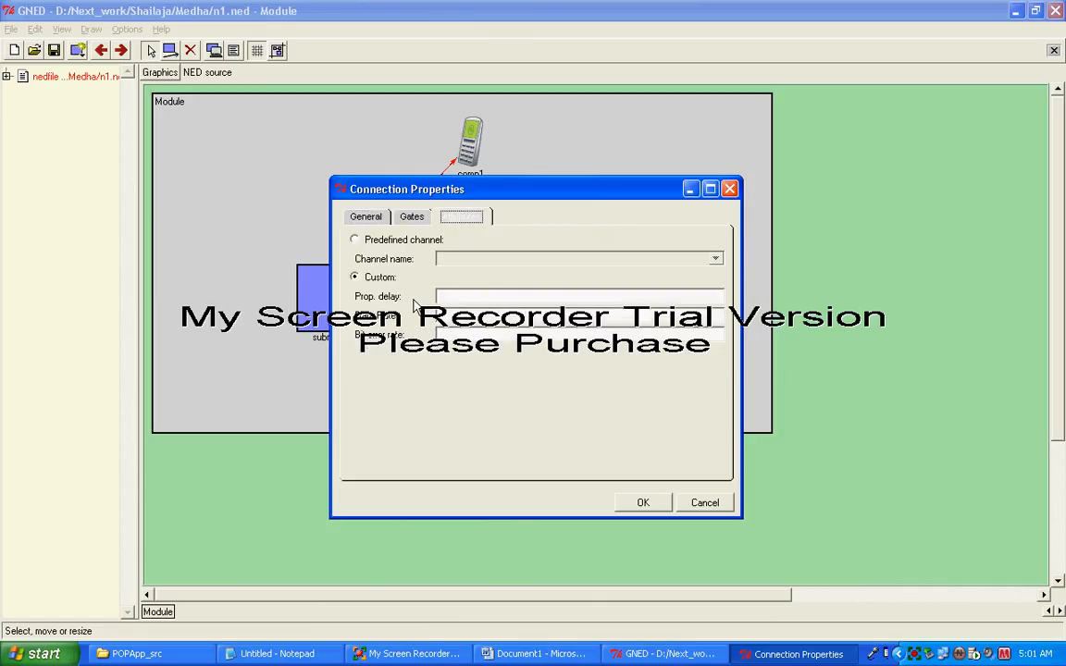
{"action": "left_click", "coordinate": [442, 296]}
{"action": "type", "text": "12"}
{"action": "left_click", "coordinate": [461, 313]}
{"action": "type", "text": "1000"}
{"action": "type", "text": "0000"}
{"action": "type", "text": "0"}
{"action": "type", "text": "4"}
{"action": "left_click", "coordinate": [641, 504]}
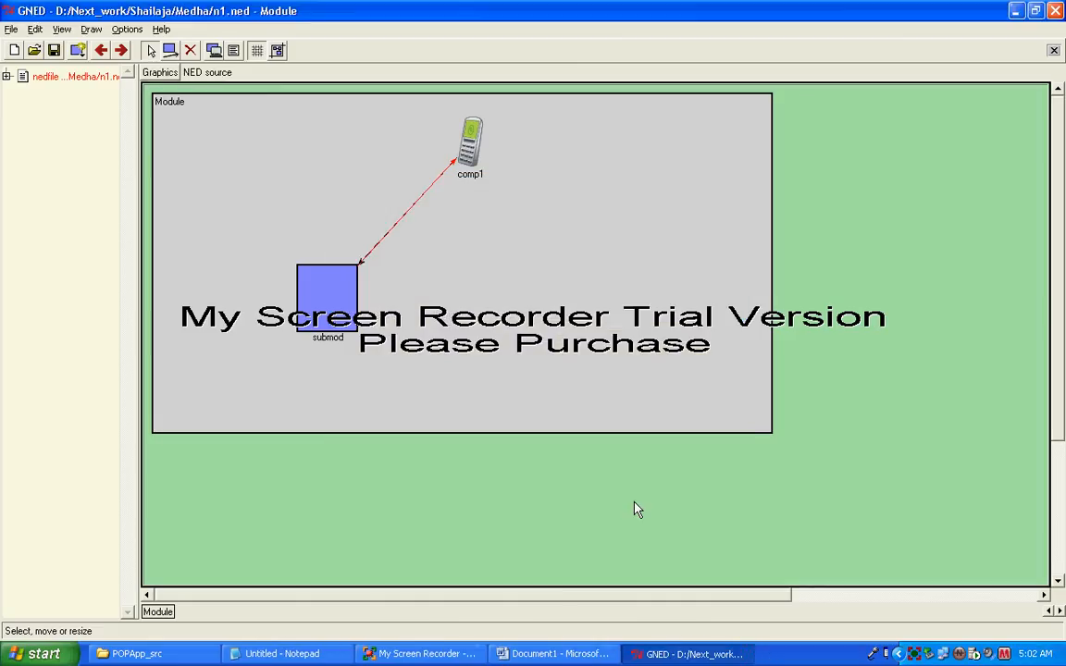
Review the delay, error and datarate attributes of the submod-to-comp1 connection in the NED source and save the file.
{"action": "left_click", "coordinate": [222, 74]}
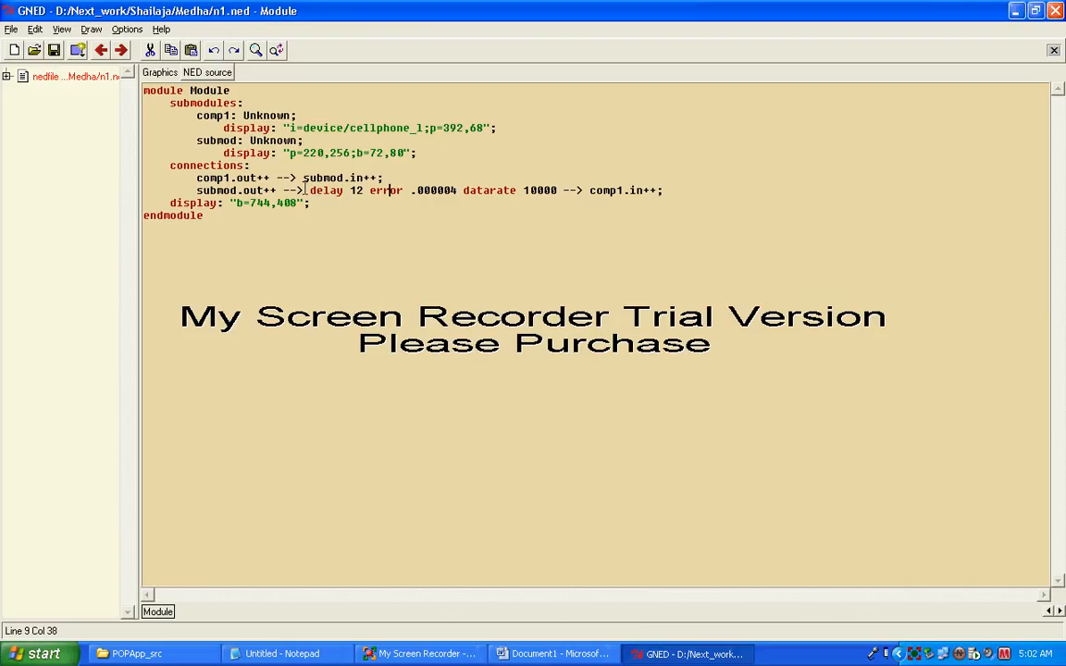
{"action": "left_click_drag", "start_coordinate": [303, 189], "coordinate": [562, 188]}
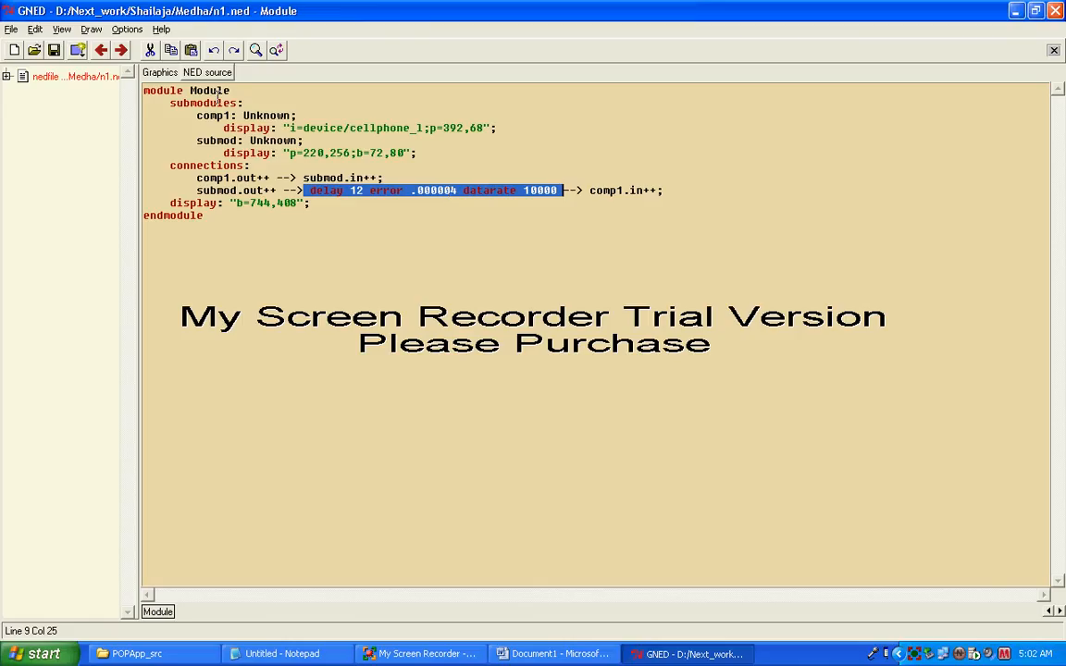
{"action": "left_click", "coordinate": [52, 53]}
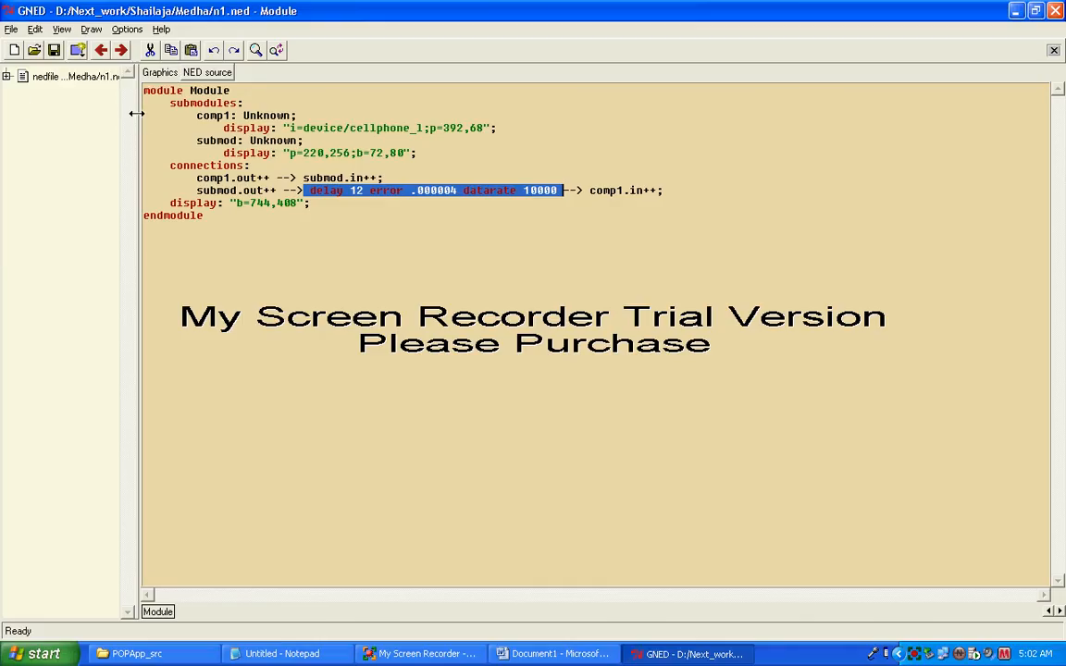
Examine the NED file's tree structure, widening it and expanding the module's submodules, connections and connection attributes.
{"action": "left_click_drag", "start_coordinate": [137, 114], "coordinate": [206, 115]}
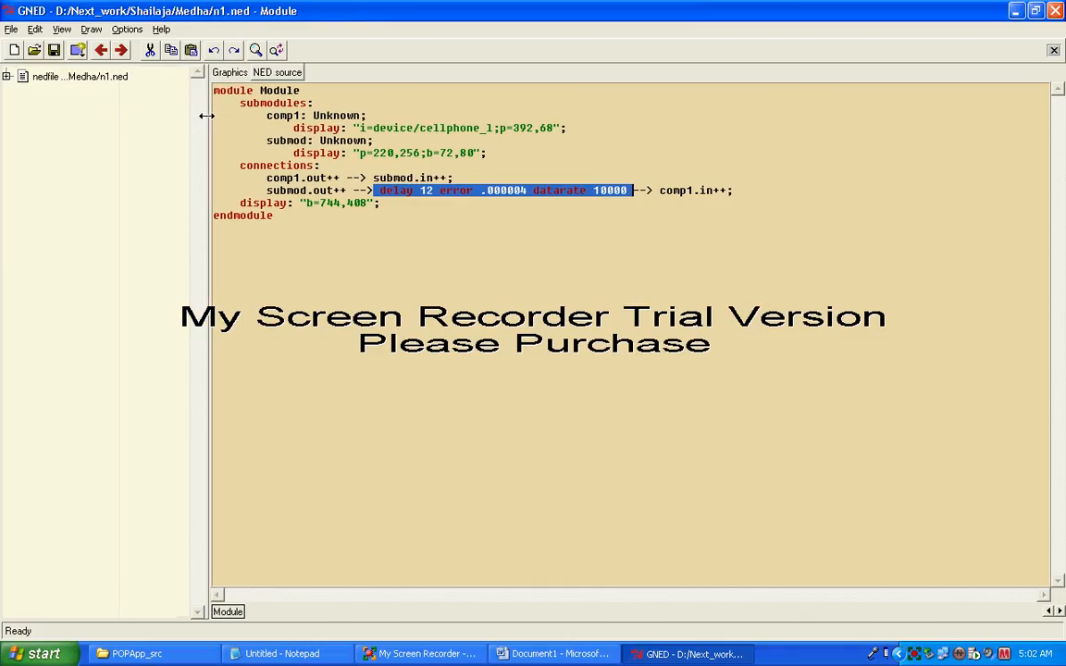
{"action": "left_click", "coordinate": [6, 76]}
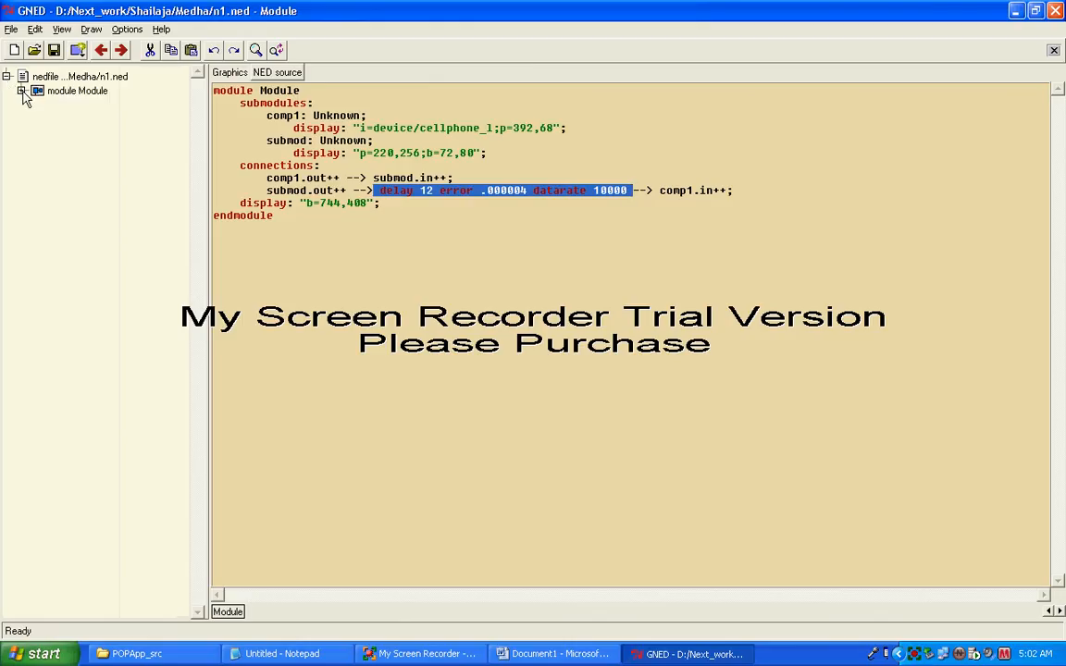
{"action": "left_click", "coordinate": [21, 90]}
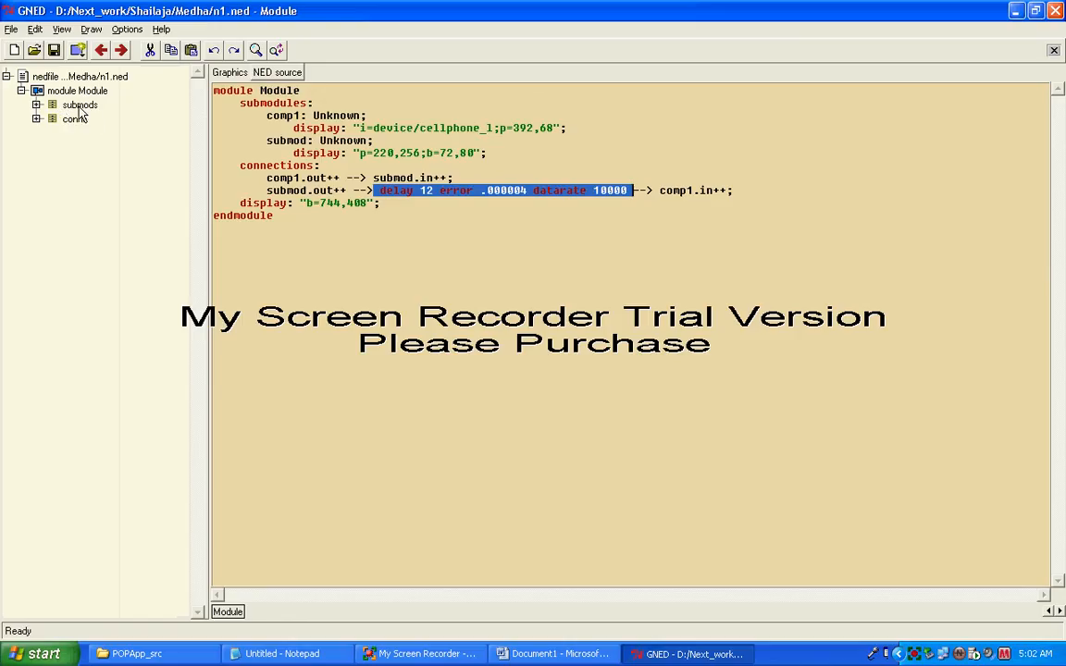
{"action": "left_click", "coordinate": [36, 119]}
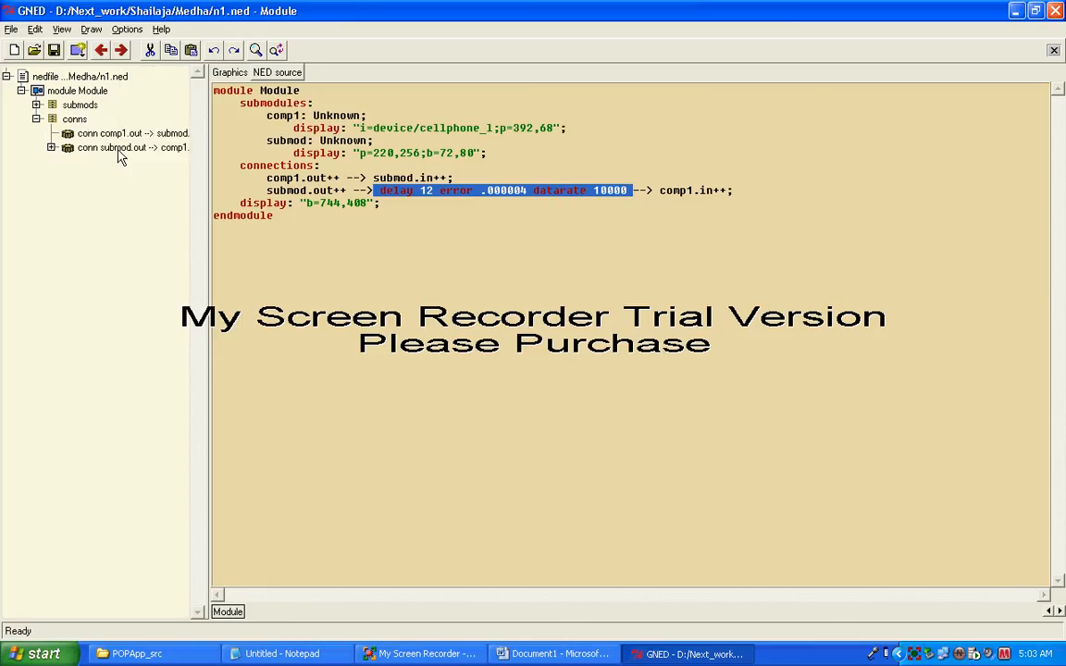
{"action": "left_click", "coordinate": [52, 148]}
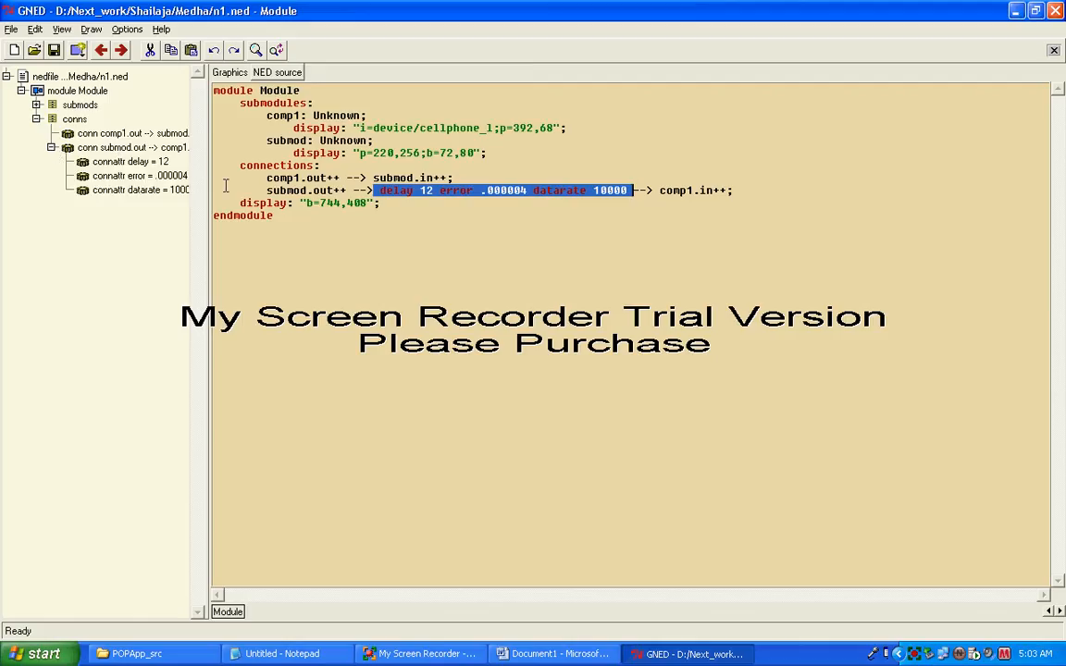
{"action": "left_click_drag", "start_coordinate": [206, 173], "coordinate": [267, 174]}
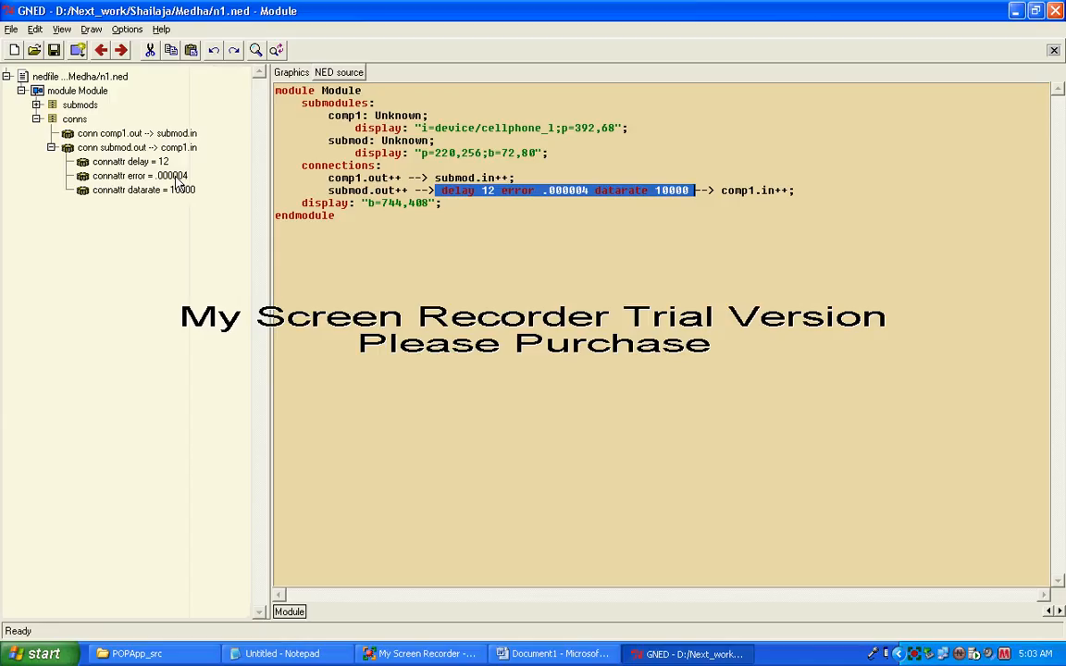
{"action": "left_click", "coordinate": [37, 104]}
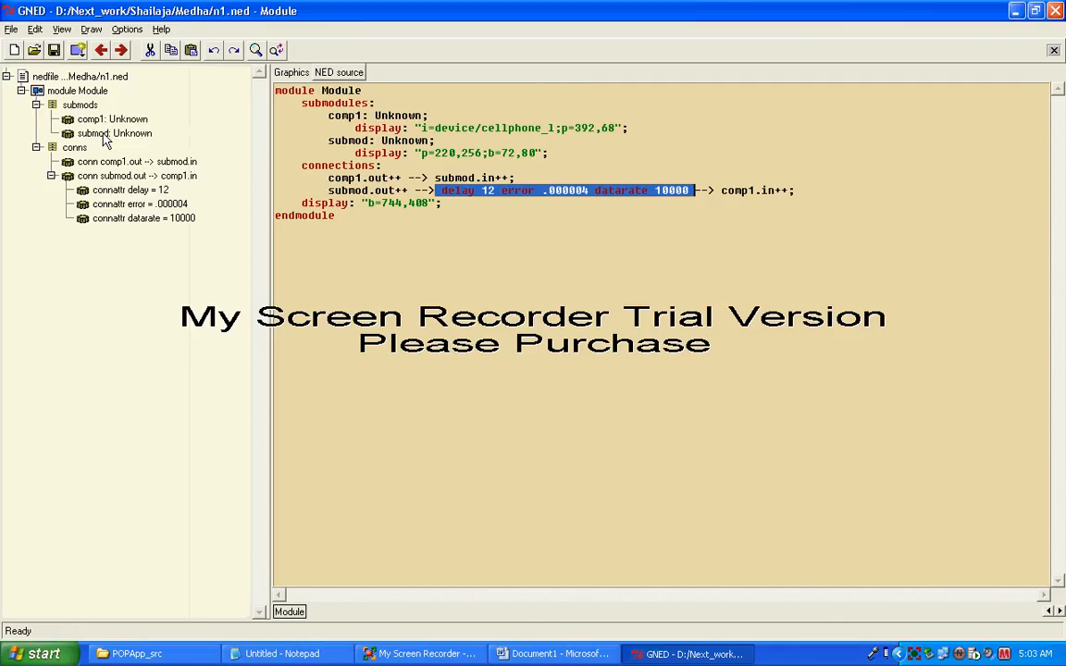
View the NED fragment of submod from the tree and close it.
{"action": "left_click", "coordinate": [105, 139]}
{"action": "right_click", "coordinate": [105, 139]}
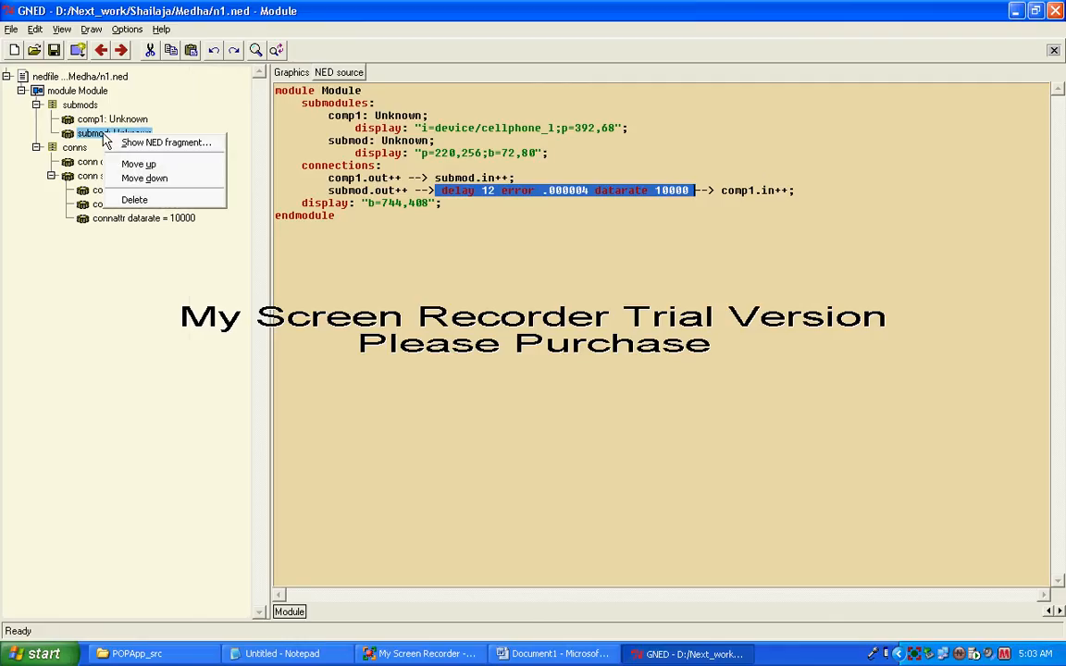
{"action": "left_click", "coordinate": [129, 144]}
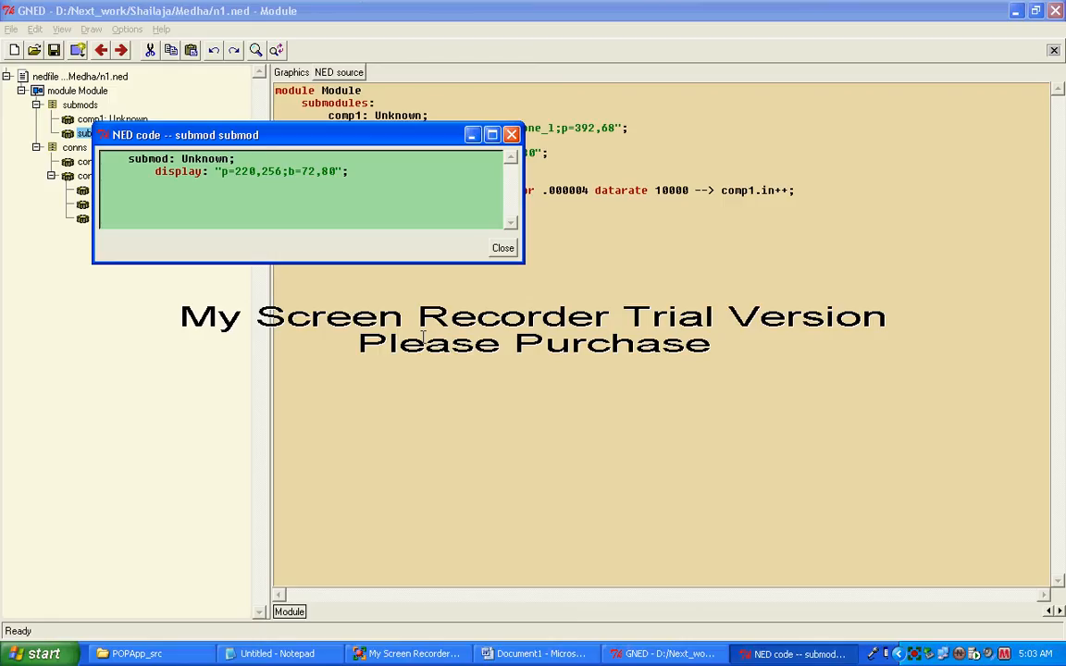
{"action": "left_click", "coordinate": [505, 250]}
Return to the graphical view and make the module's area auto-adjust to its submodules.
{"action": "left_click", "coordinate": [278, 71]}
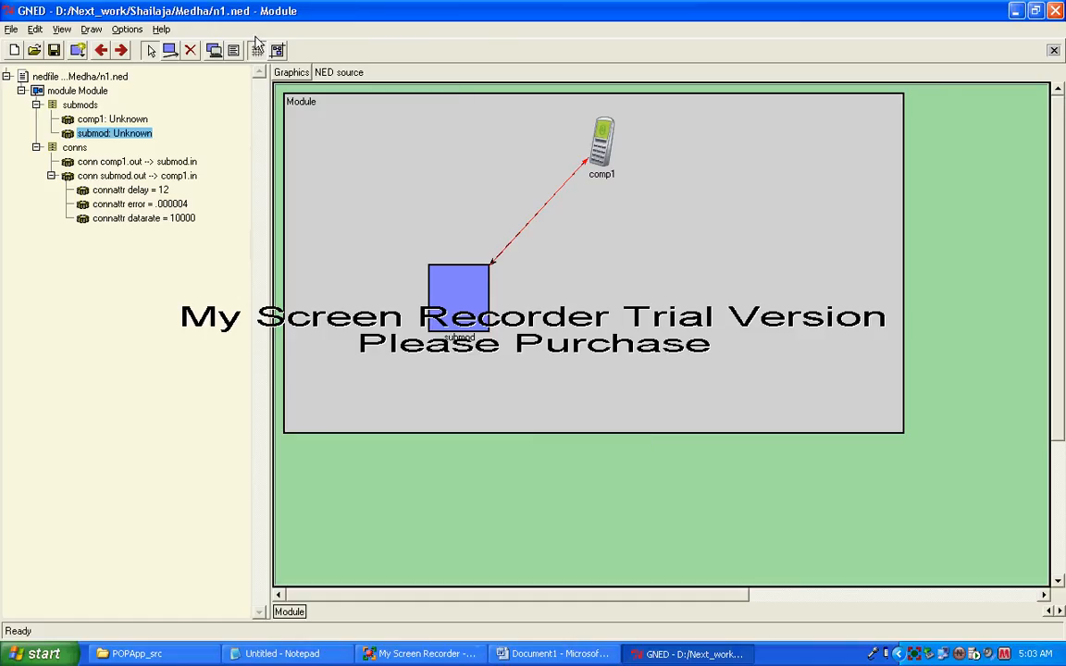
{"action": "left_click", "coordinate": [280, 53]}
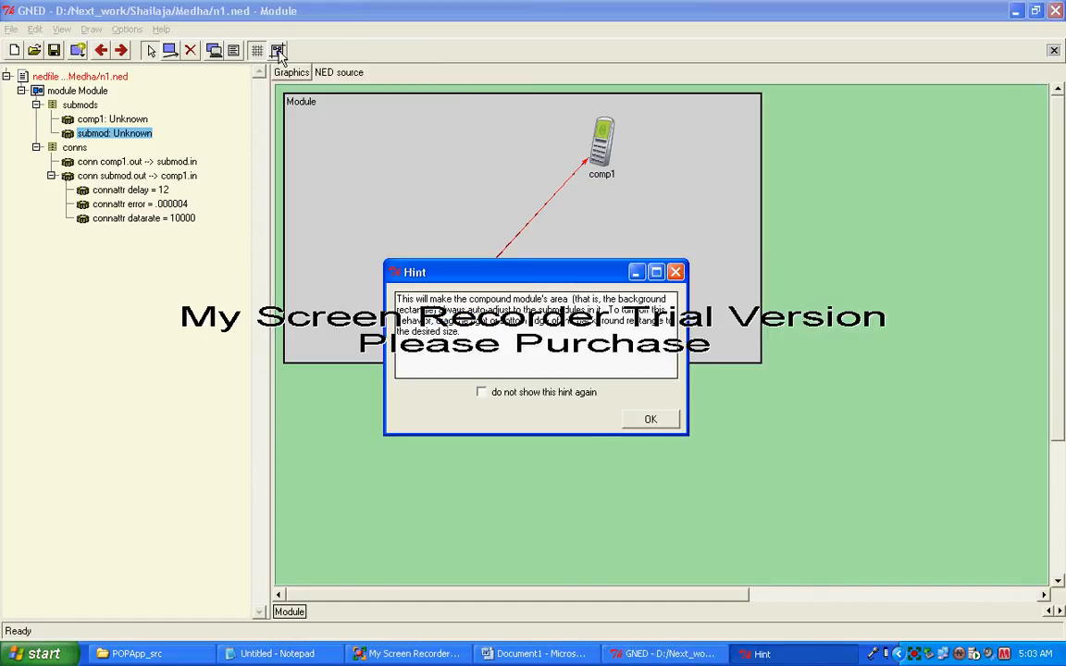
{"action": "left_click", "coordinate": [644, 421]}
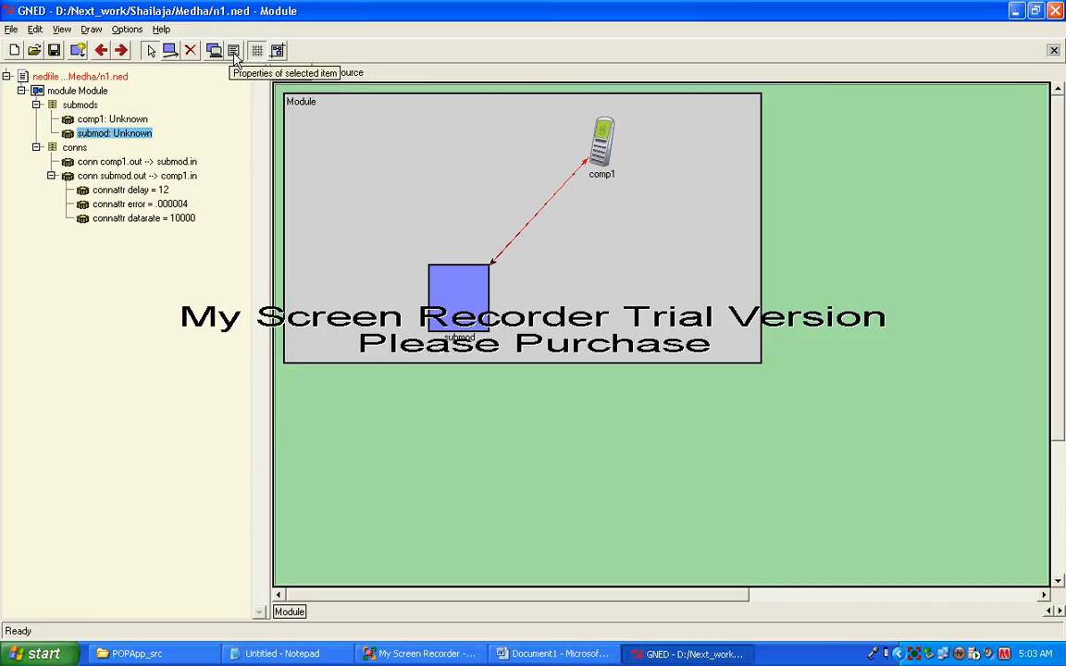
Look over the component types available for adding and create a new untitled NED file.
{"action": "left_click", "coordinate": [79, 53]}
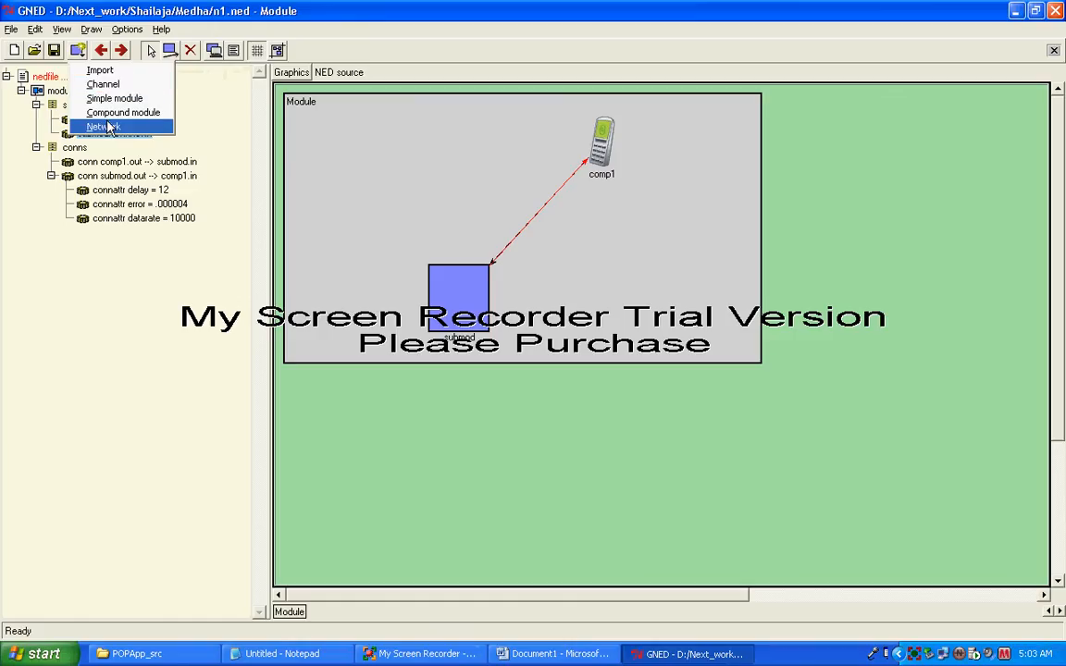
{"action": "left_click", "coordinate": [374, 234]}
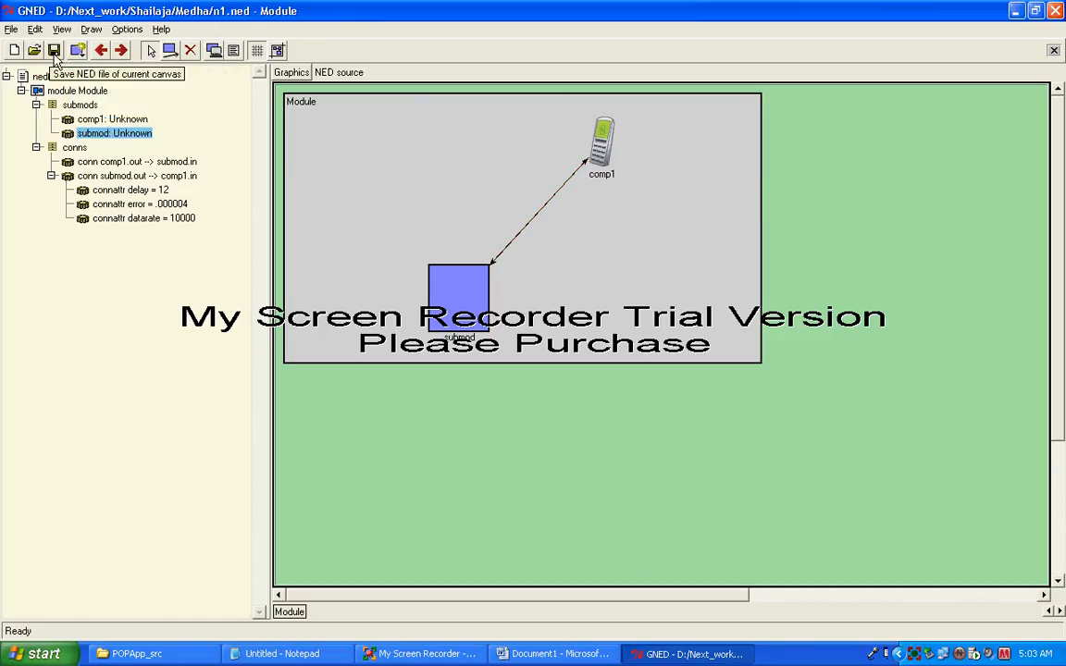
{"action": "left_click", "coordinate": [15, 50]}
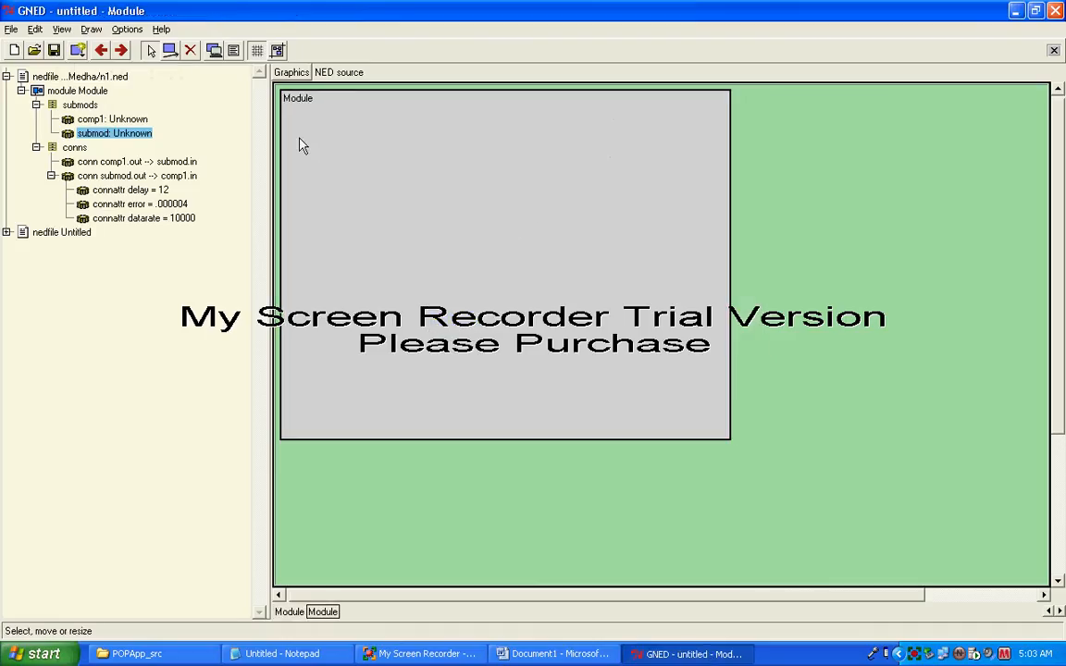
Create another new NED file and add an import component to it, accepting the import properties with the file list left empty.
{"action": "left_click", "coordinate": [14, 29]}
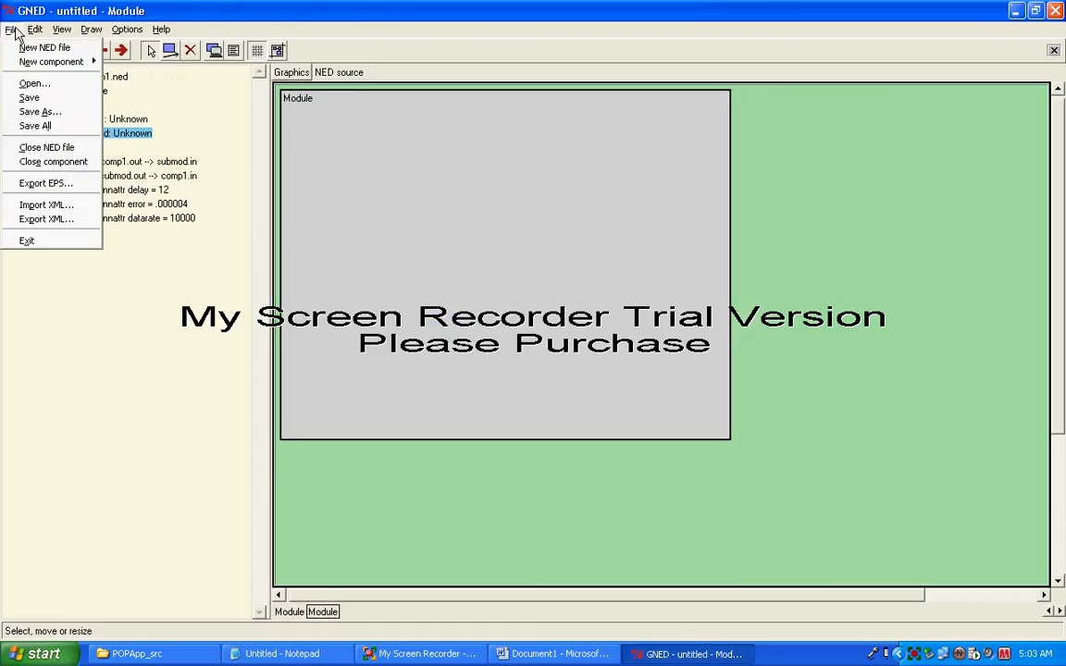
{"action": "left_click", "coordinate": [28, 47]}
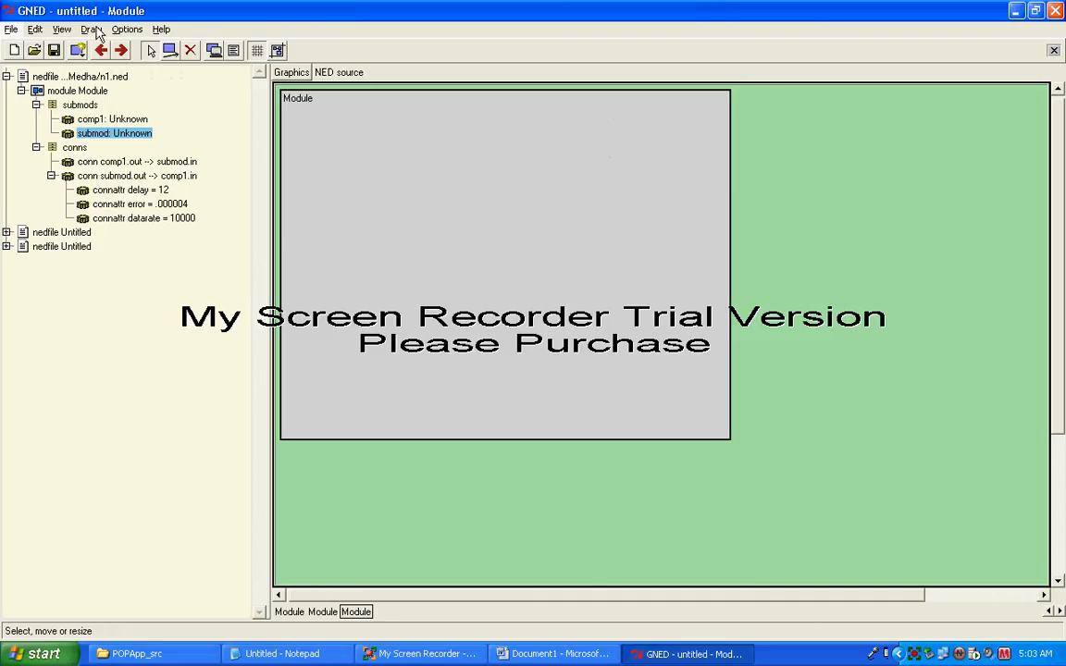
{"action": "left_click", "coordinate": [78, 49]}
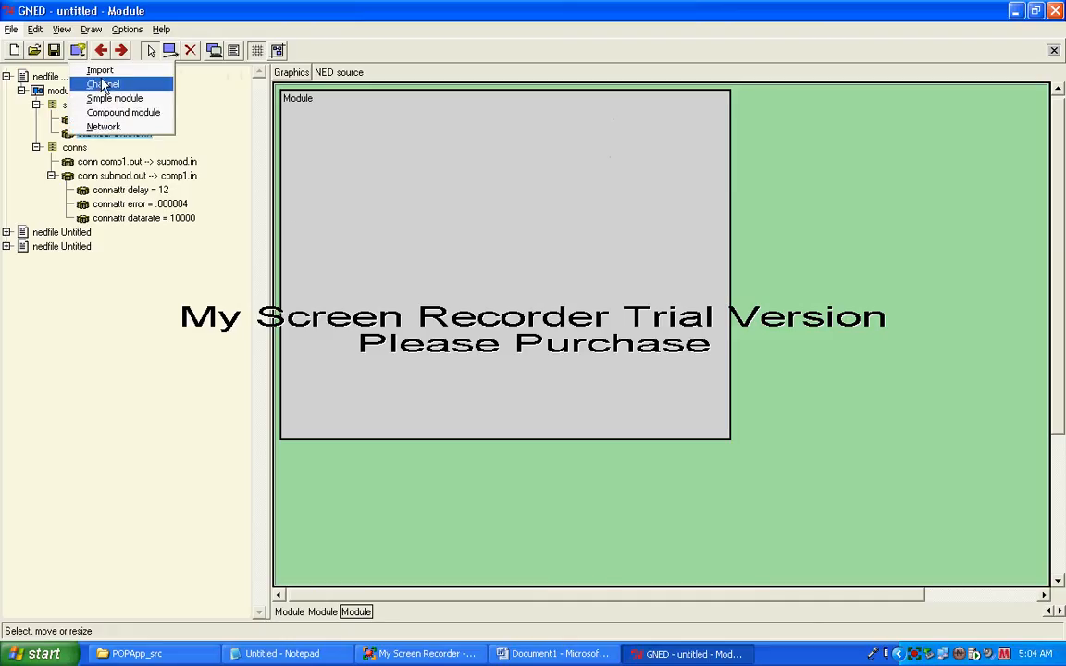
{"action": "left_click", "coordinate": [100, 72]}
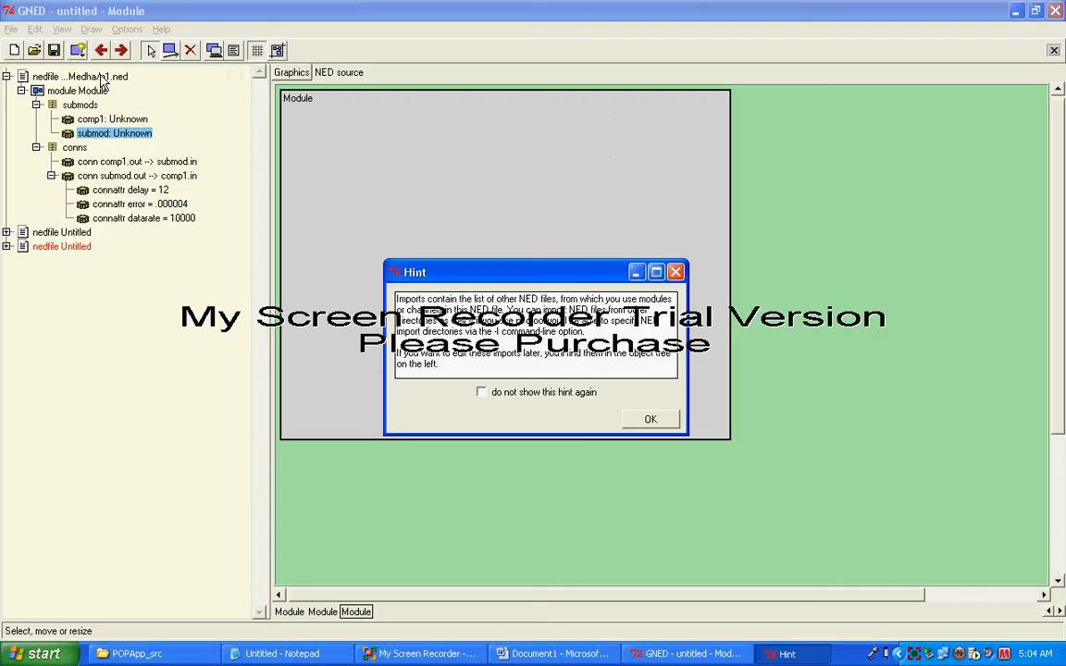
{"action": "left_click", "coordinate": [651, 422]}
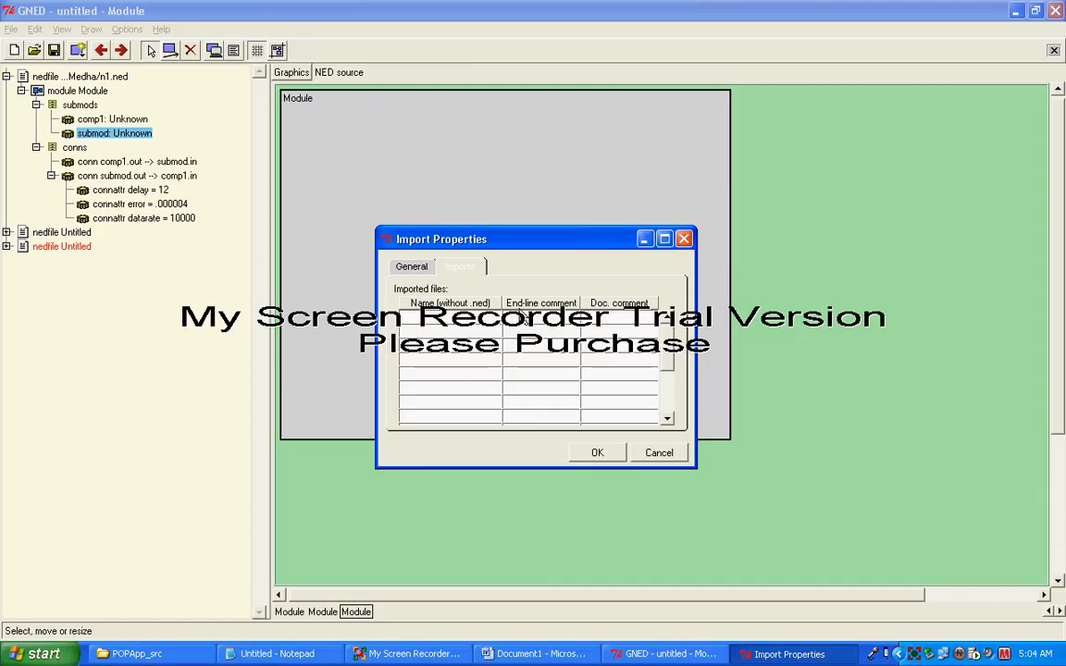
{"action": "left_click", "coordinate": [490, 316]}
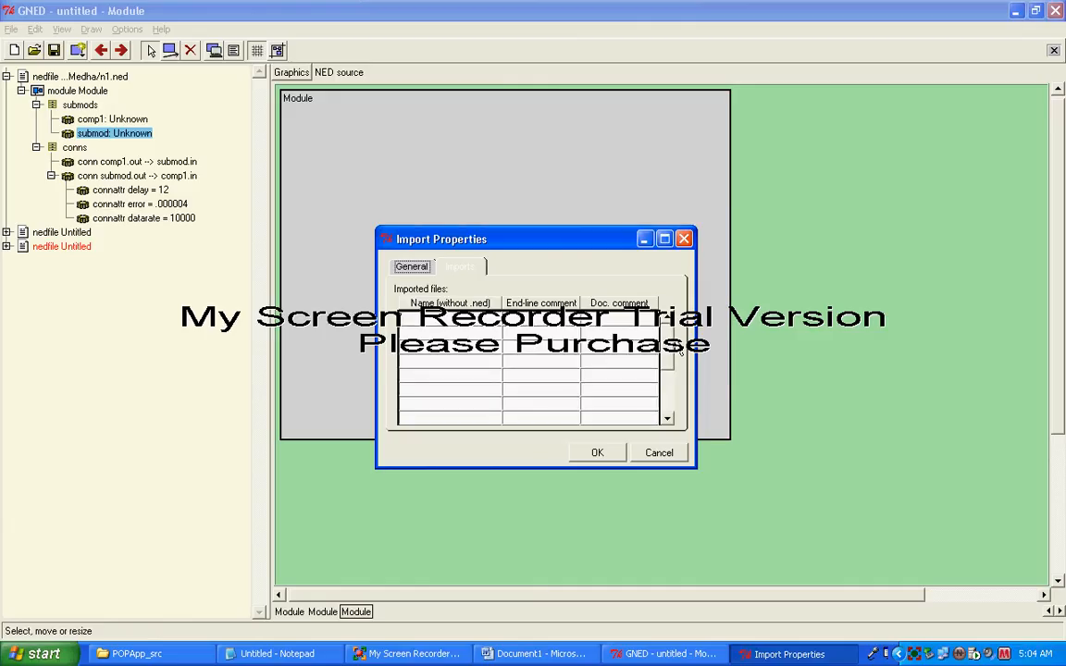
{"action": "left_click", "coordinate": [612, 457]}
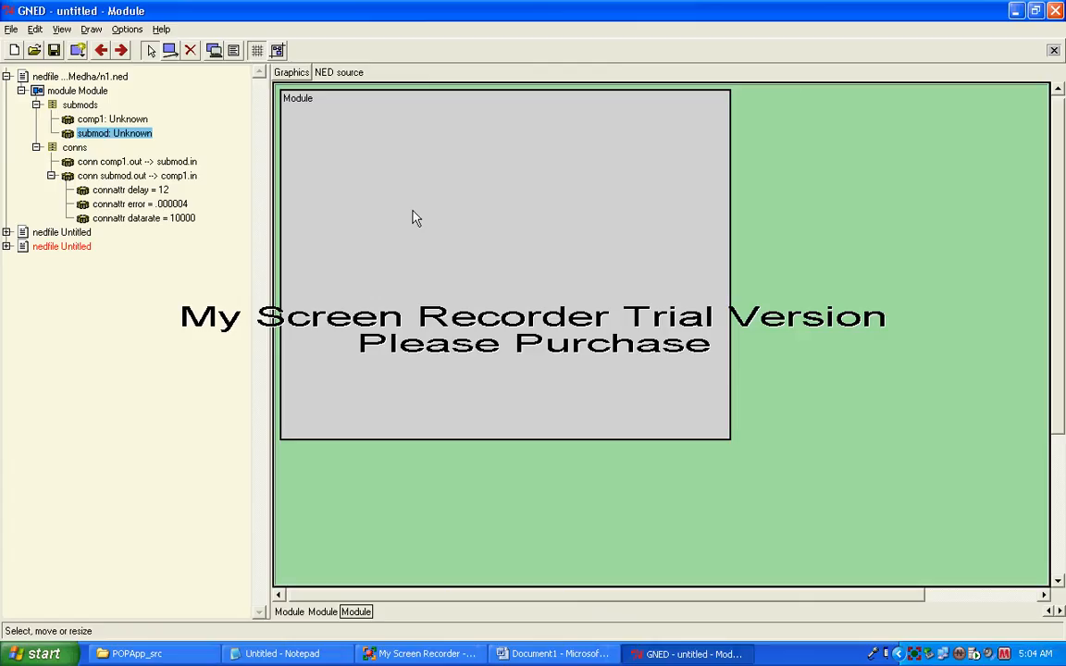
Collapse the n1.ned tree and add another import to the last untitled NED file, viewing its general comment properties before accepting them empty.
{"action": "left_click", "coordinate": [134, 119]}
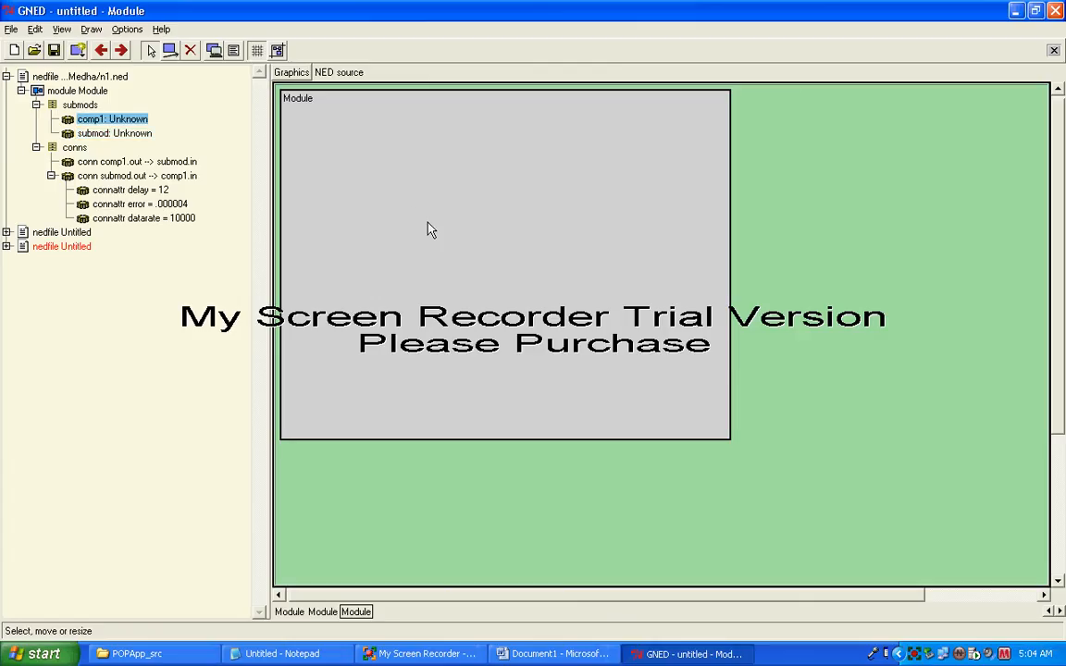
{"action": "left_click", "coordinate": [7, 77]}
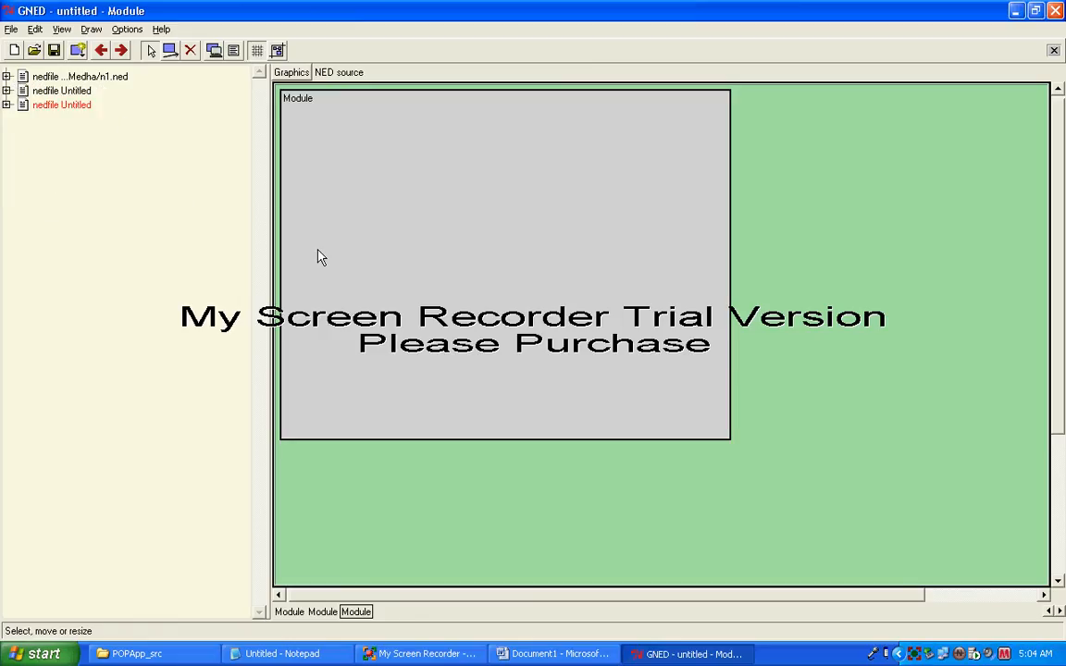
{"action": "right_click", "coordinate": [84, 112]}
{"action": "mouse_move", "coordinate": [105, 118]}
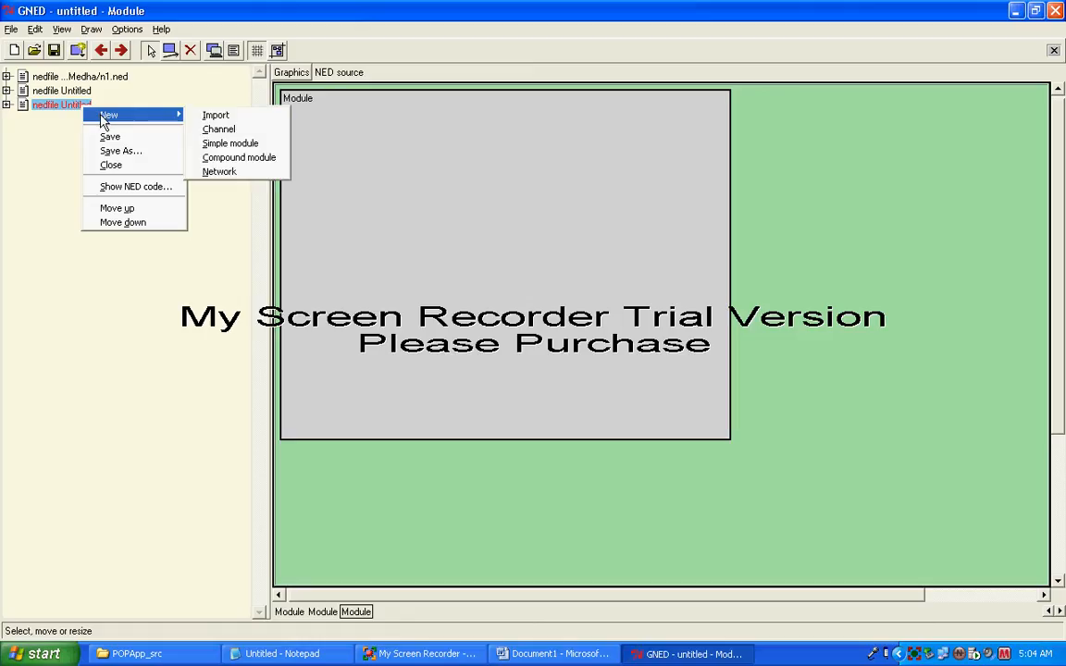
{"action": "left_click", "coordinate": [198, 117]}
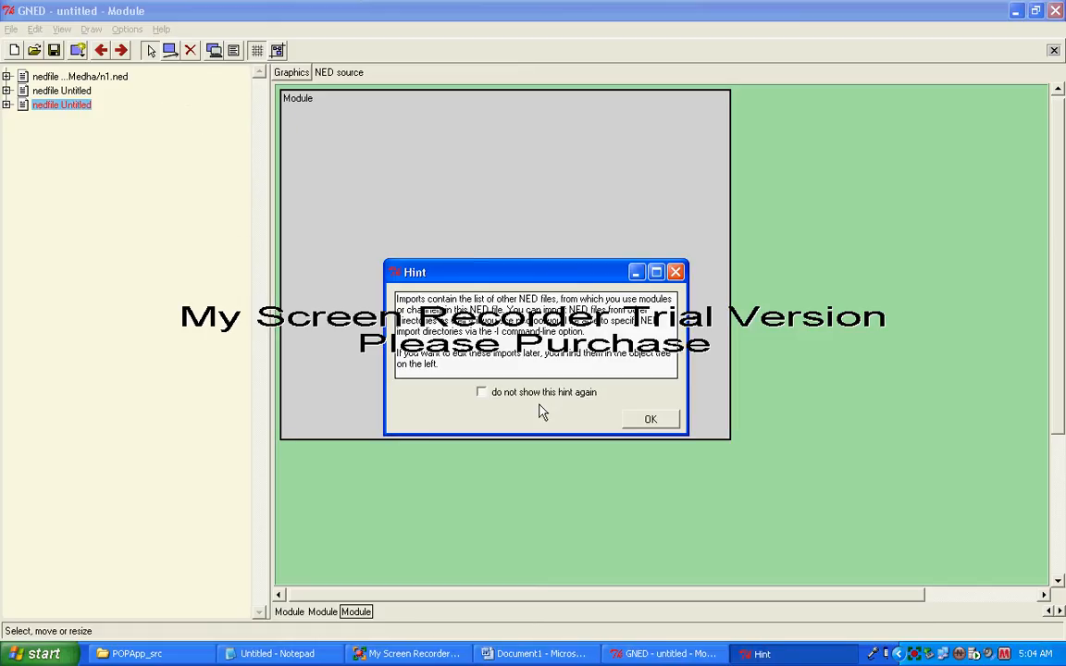
{"action": "left_click", "coordinate": [650, 416]}
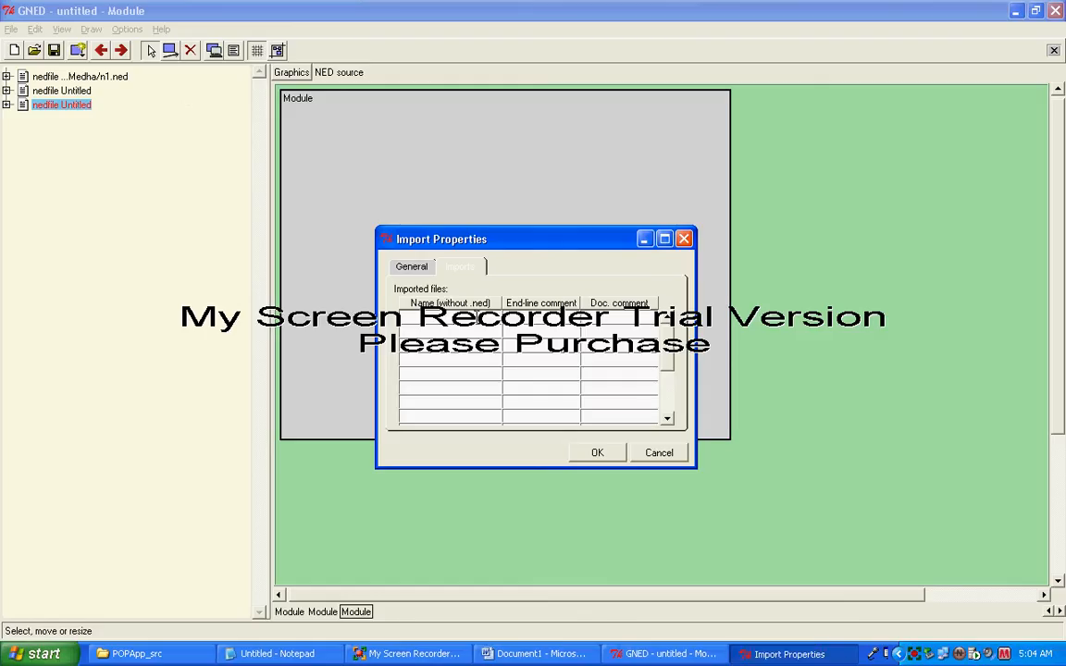
{"action": "left_click", "coordinate": [411, 267]}
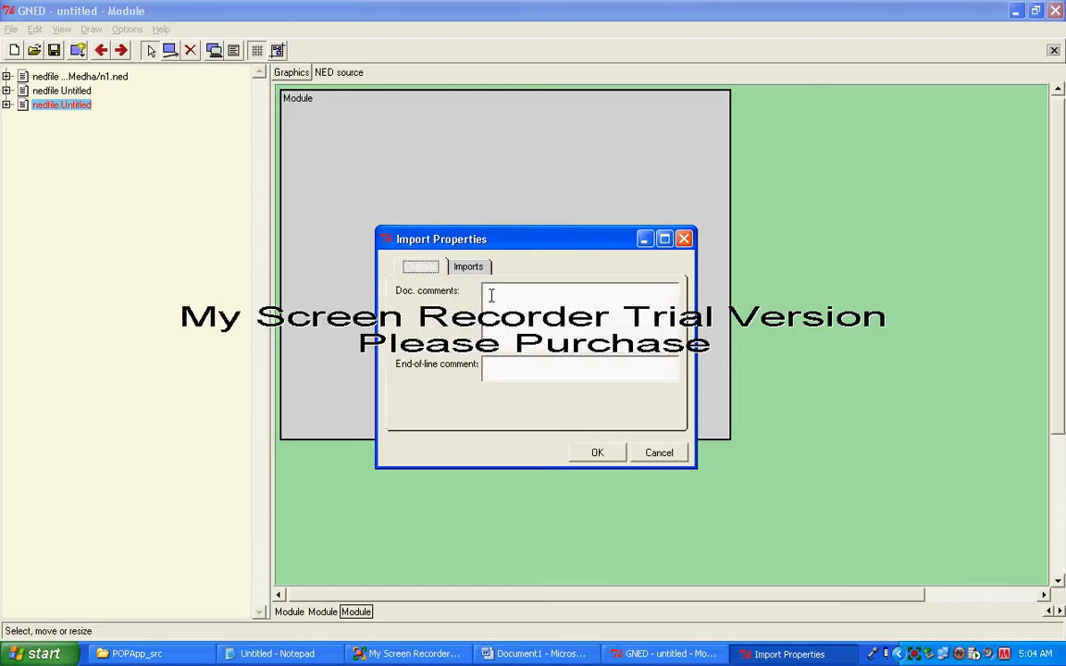
{"action": "left_click", "coordinate": [594, 451]}
Exit the network editor without saving the unnamed NED file.
{"action": "left_click", "coordinate": [11, 28]}
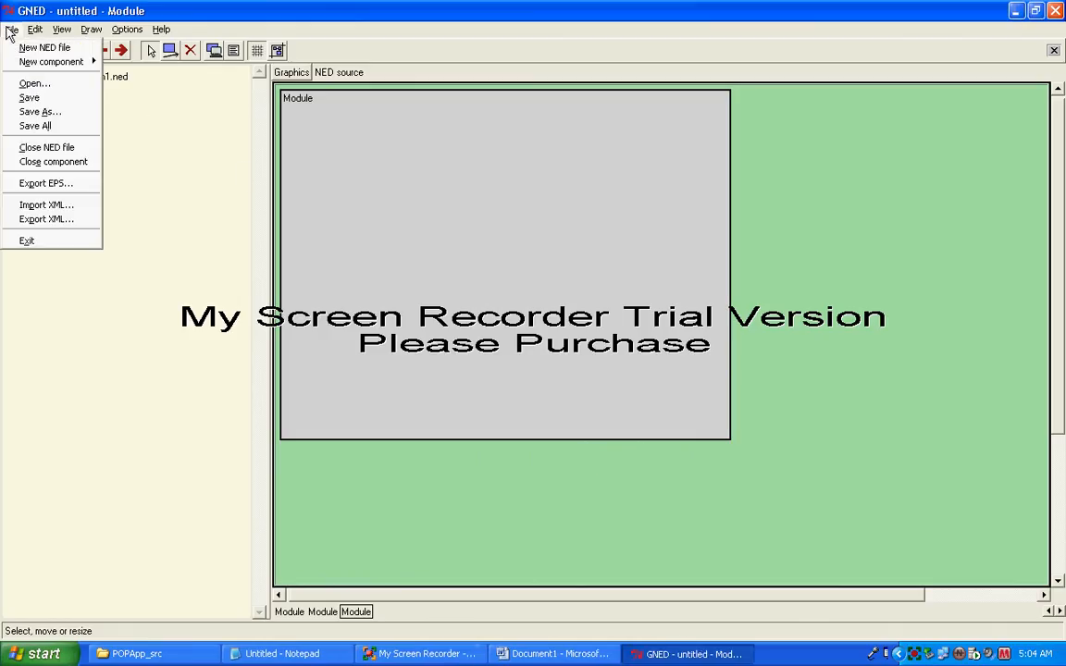
{"action": "left_click", "coordinate": [44, 242]}
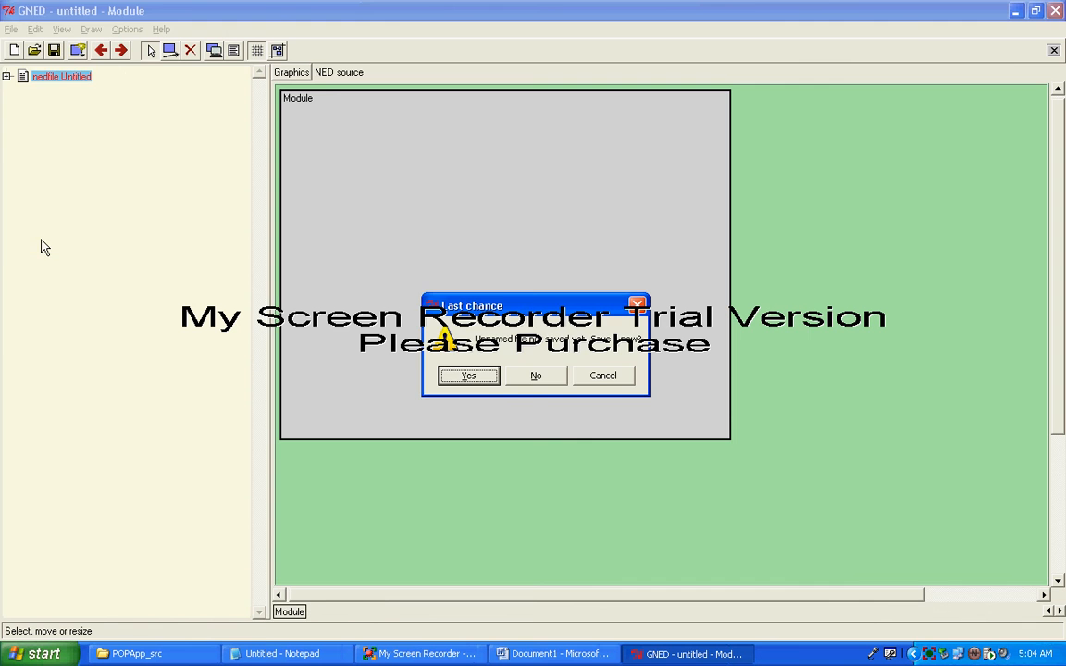
{"action": "left_click", "coordinate": [547, 381]}
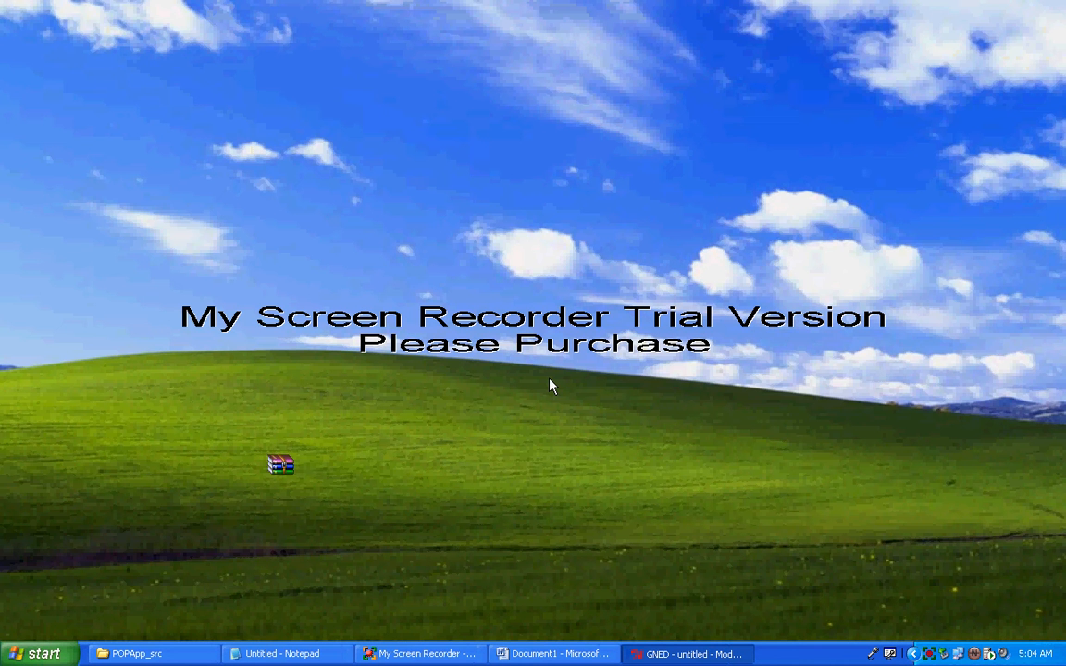
Switch to the file explorer and browse from D:\ through Next_work to the project subfolder that holds the saved n1 NED file.
{"action": "left_click", "coordinate": [194, 658]}
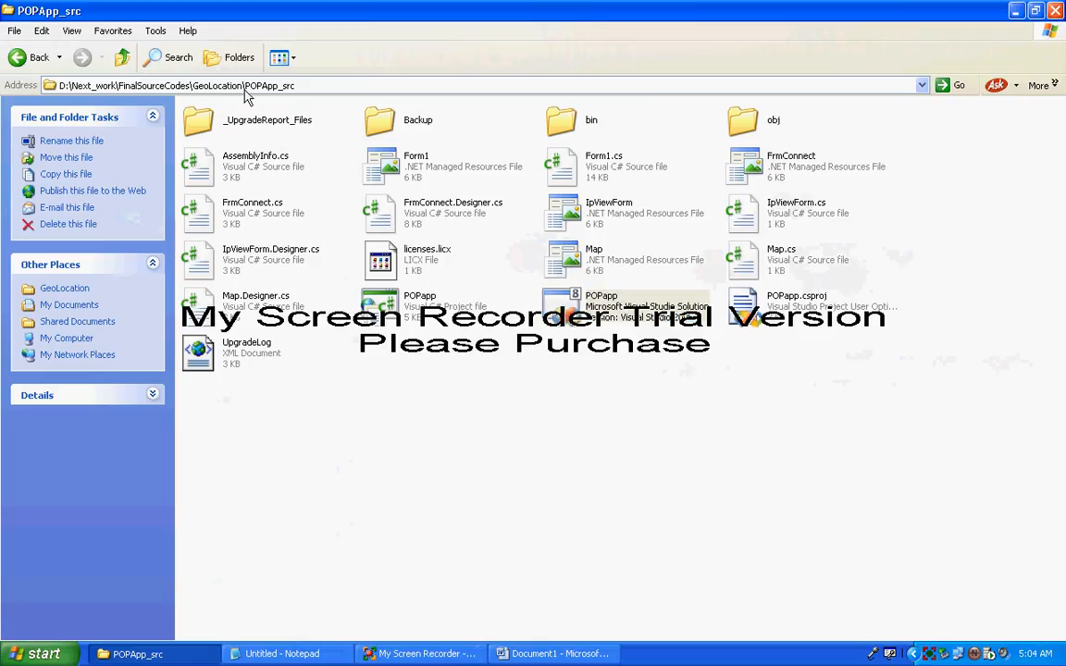
{"action": "left_click", "coordinate": [246, 85]}
{"action": "type", "text": "d:\\"}
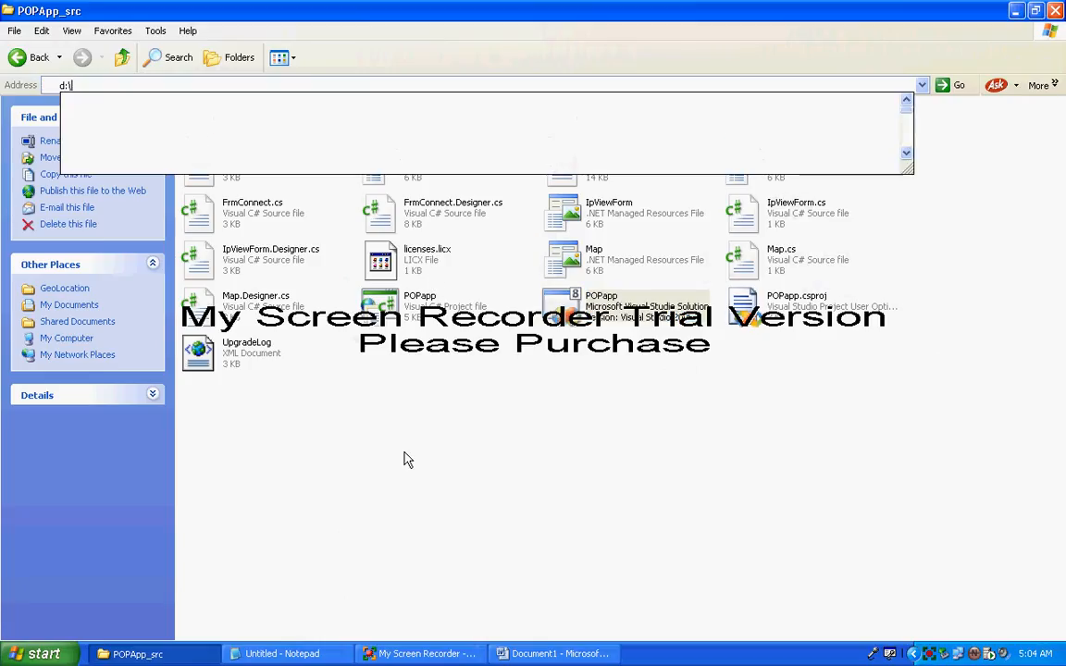
{"action": "key", "text": "Return"}
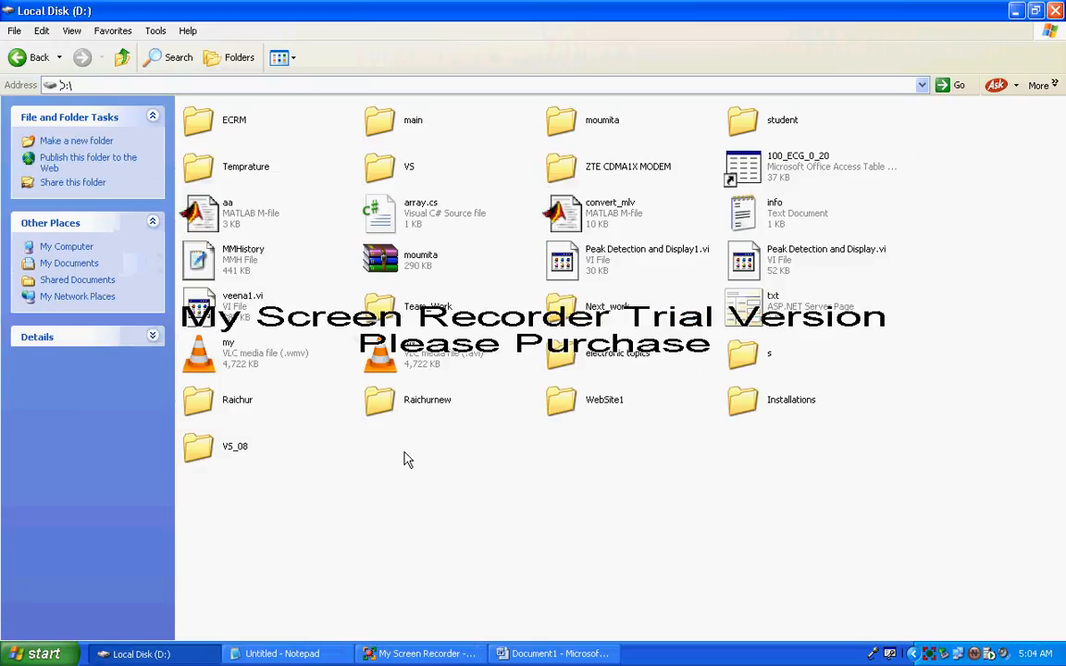
{"action": "double_click", "coordinate": [614, 315]}
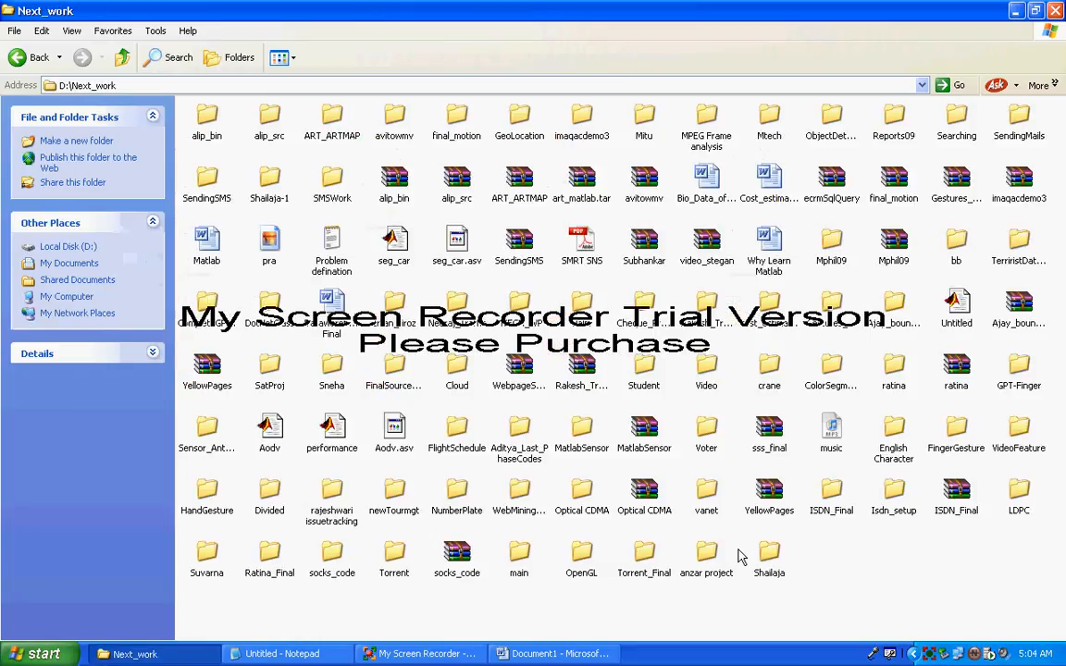
{"action": "double_click", "coordinate": [769, 555]}
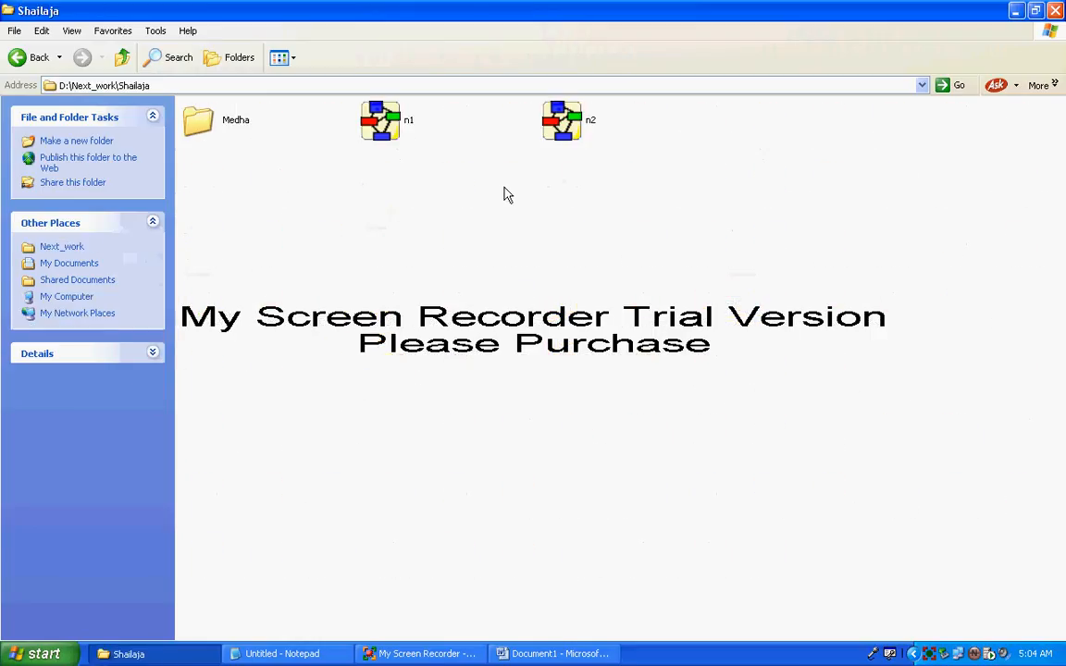
{"action": "double_click", "coordinate": [199, 118]}
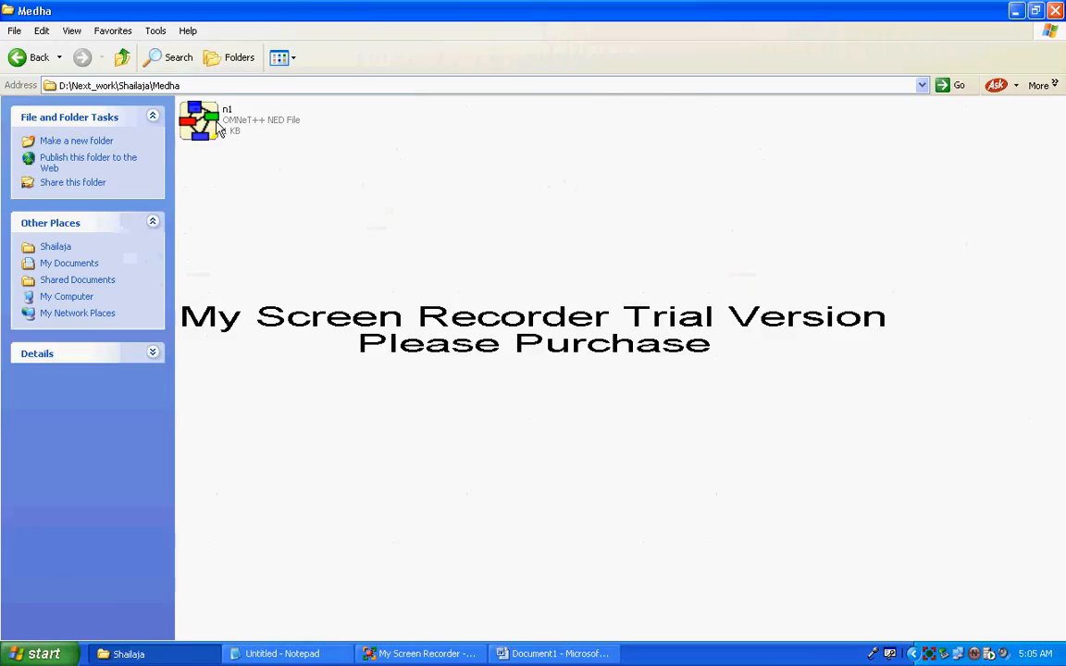
Open the saved n1 NED file in GNED to check its network drawing and close the editor.
{"action": "double_click", "coordinate": [235, 124]}
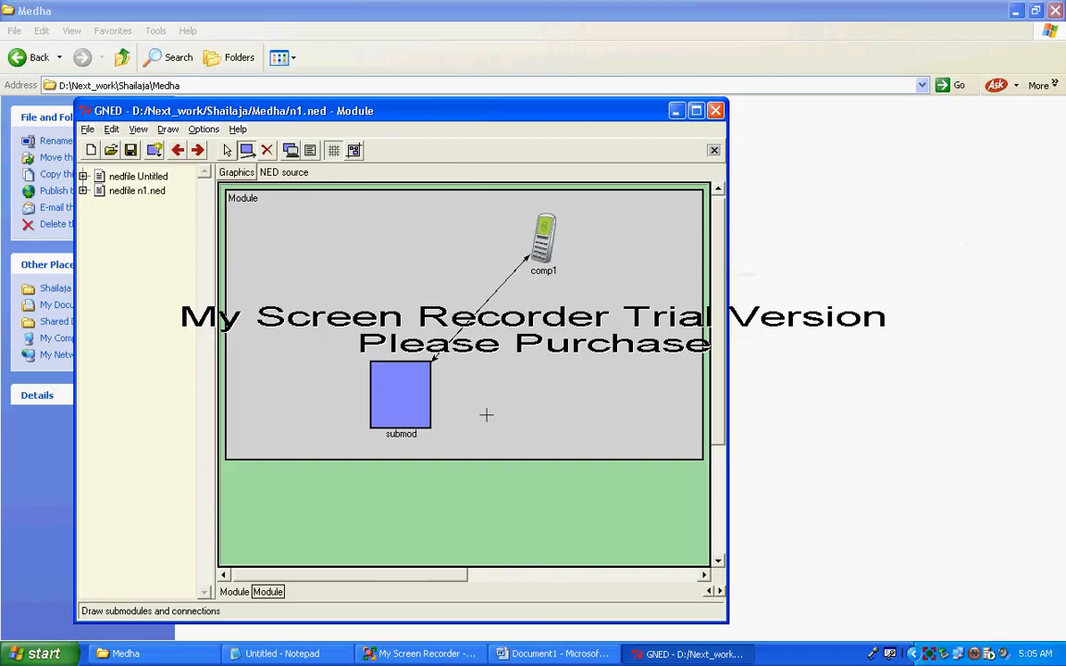
{"action": "left_click", "coordinate": [719, 111]}
{"action": "left_click", "coordinate": [421, 654]}
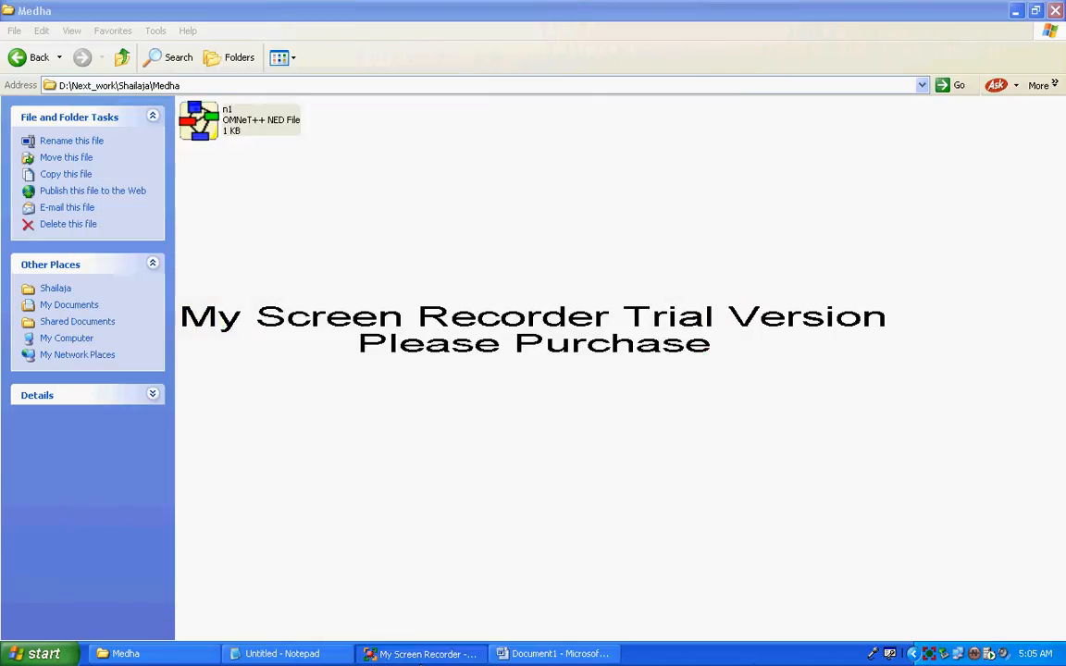